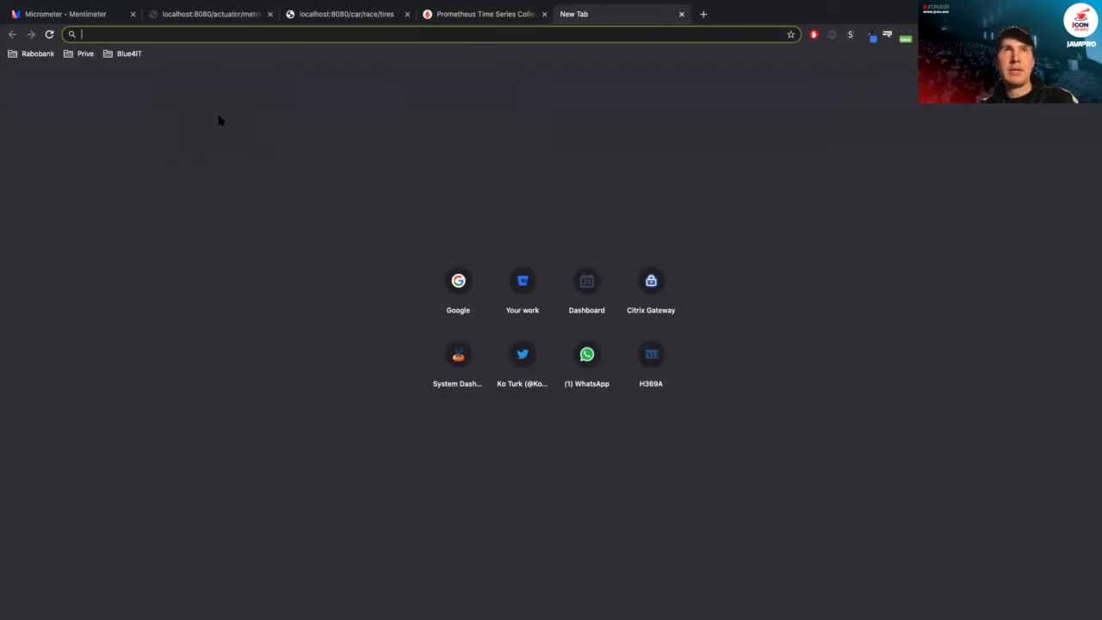
- Load Grafana at localhost:8081 and add a Prometheus data source
type("local")
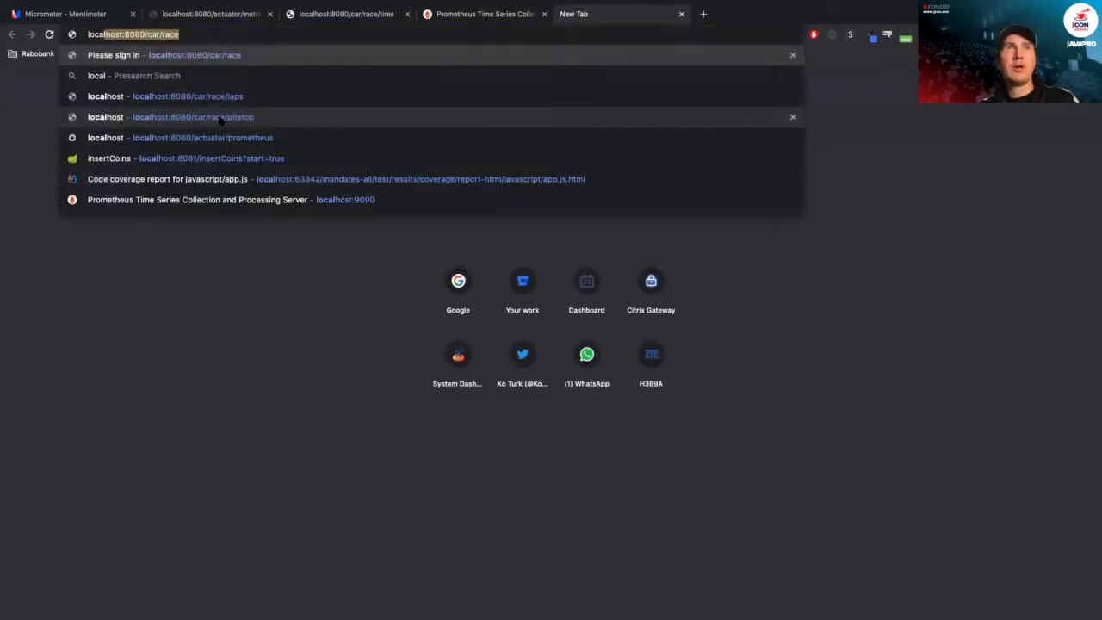
type("host:808")
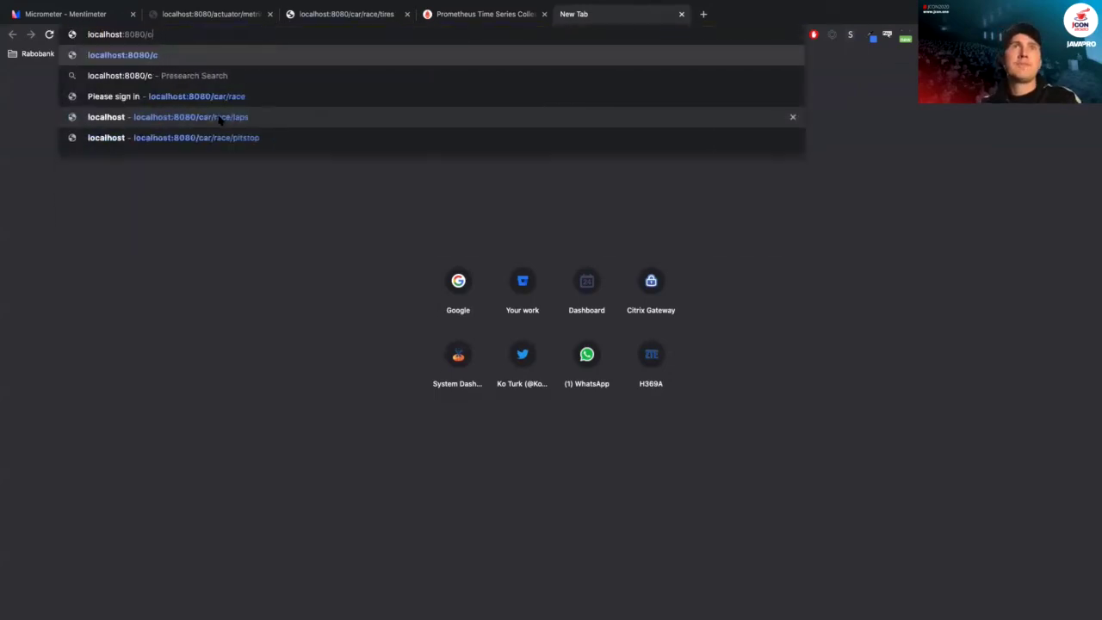
type("1")
key("Return")
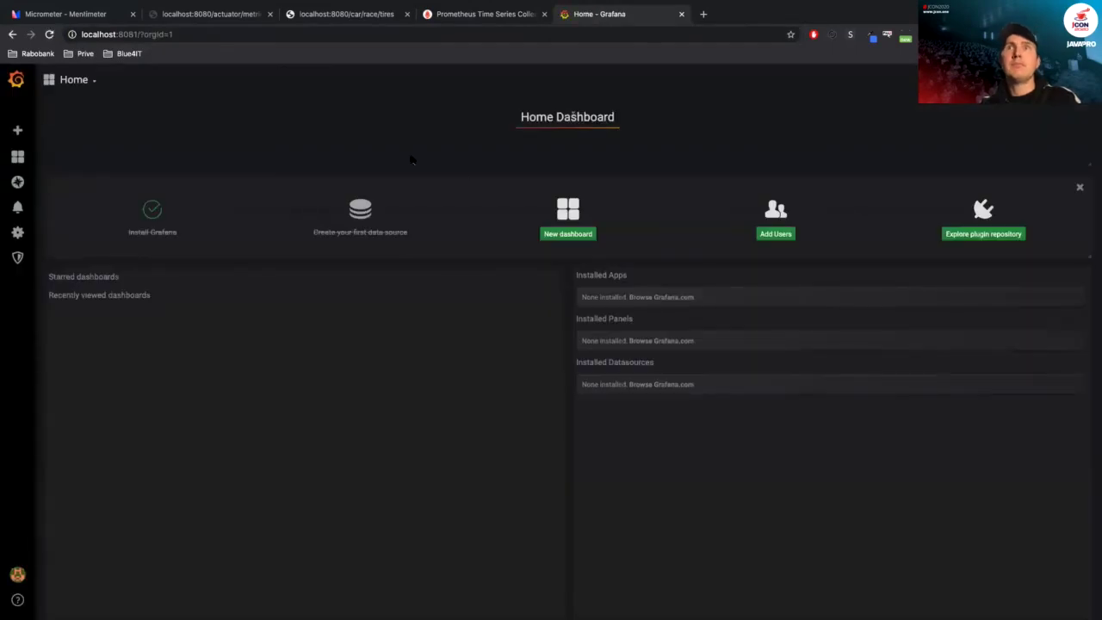
scroll(506, 210, "down", 1)
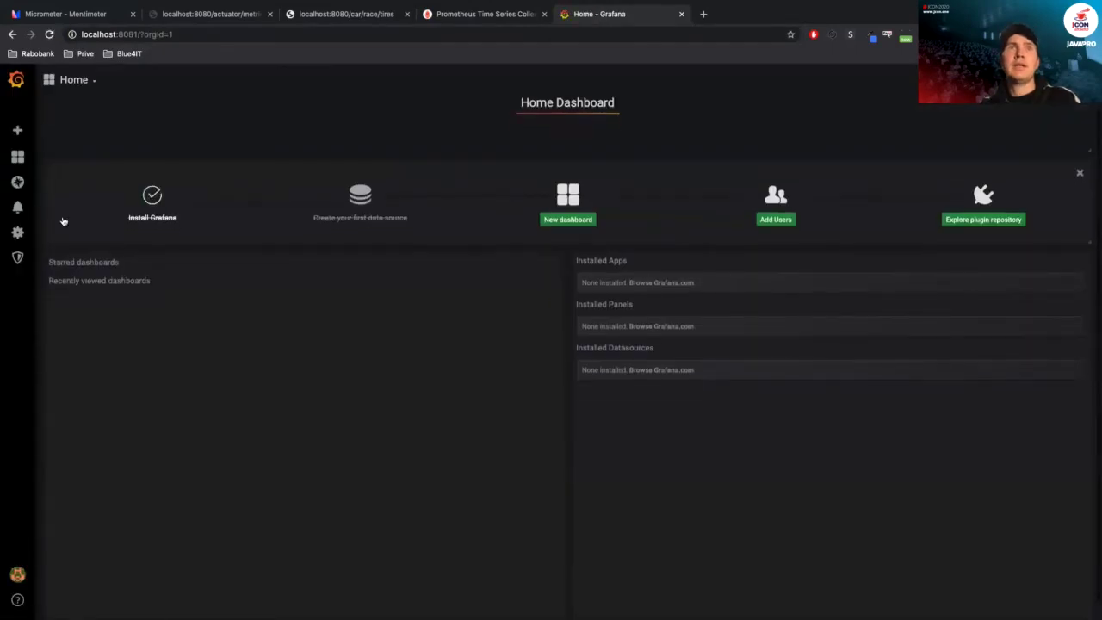
left_click(369, 198)
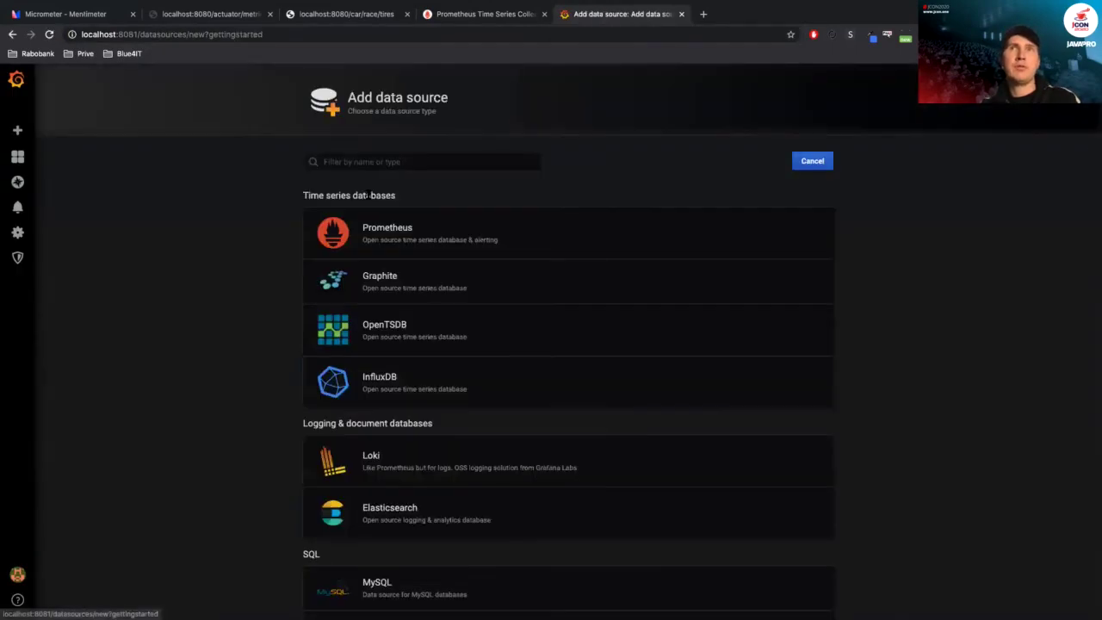
left_click(382, 236)
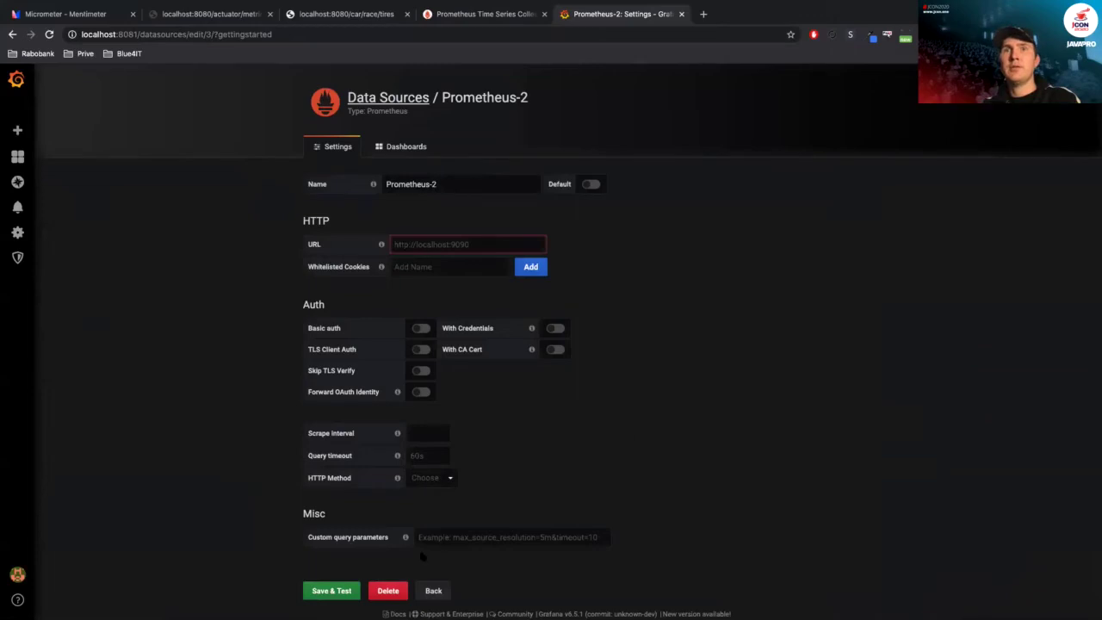
left_click(431, 591)
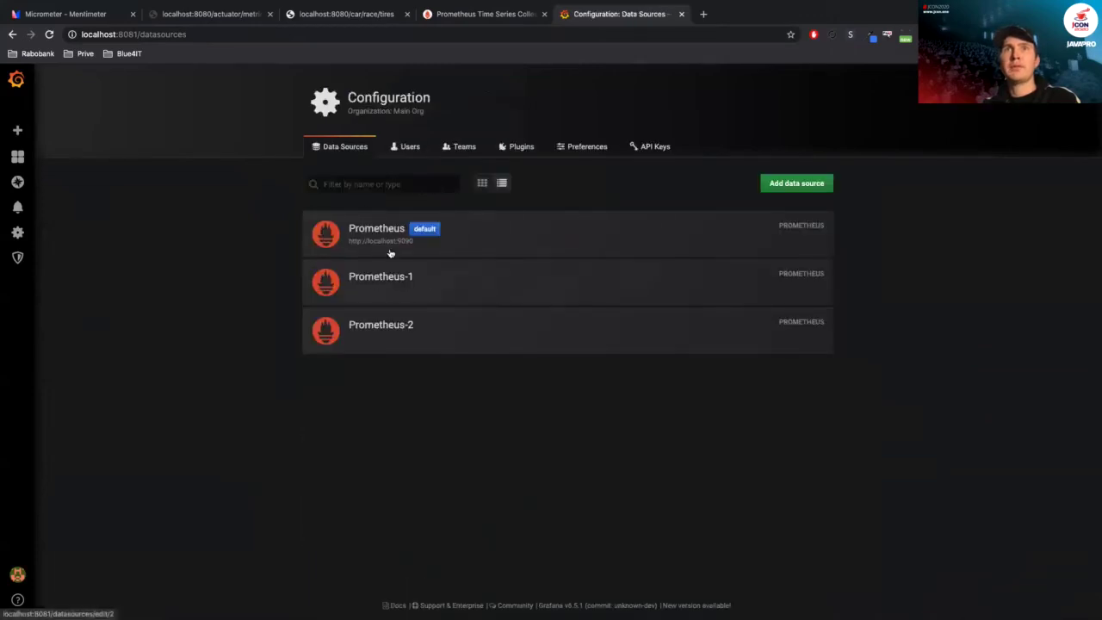
- Create a new dashboard from the Dashboards home page
mouse_move(18, 155)
left_click(53, 176)
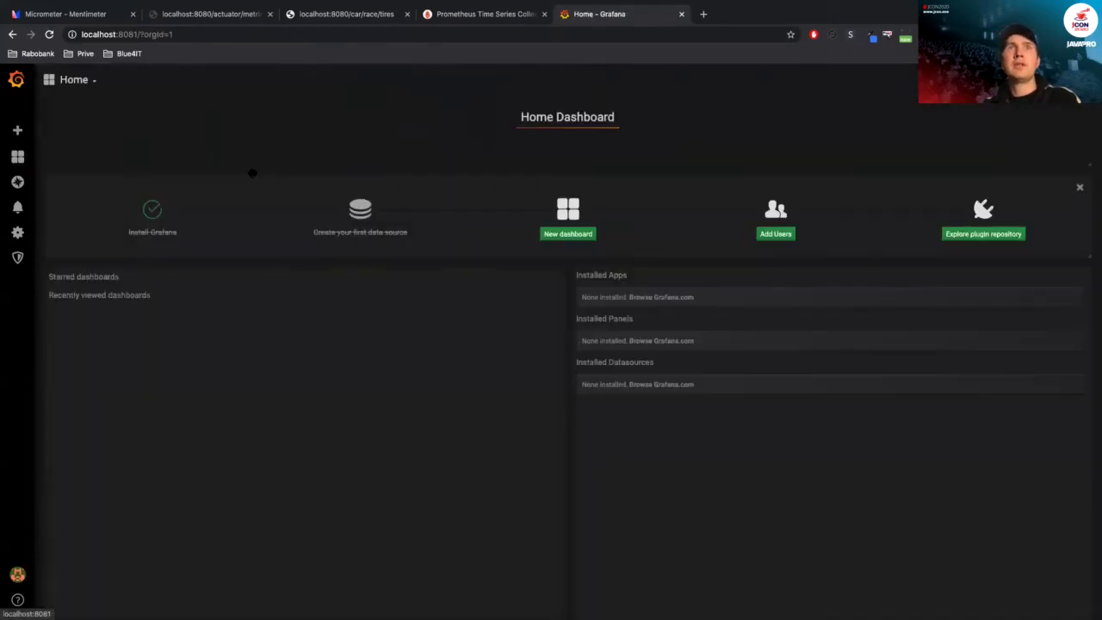
left_click(568, 220)
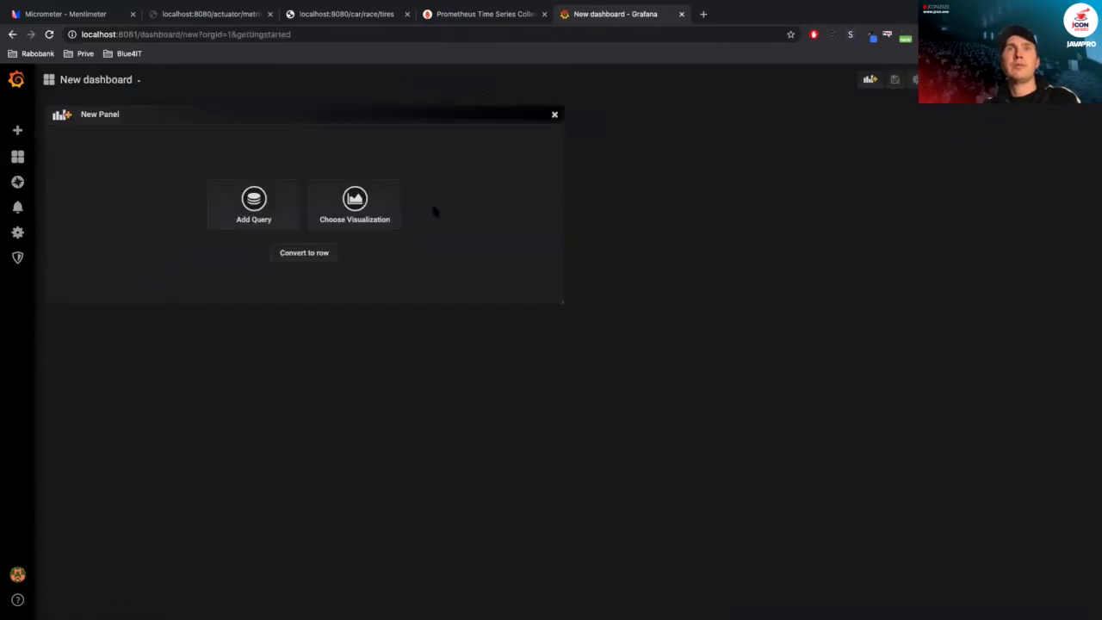
- Add a panel query that uses the car_race_tire_wear_gauge metric
left_click(255, 211)
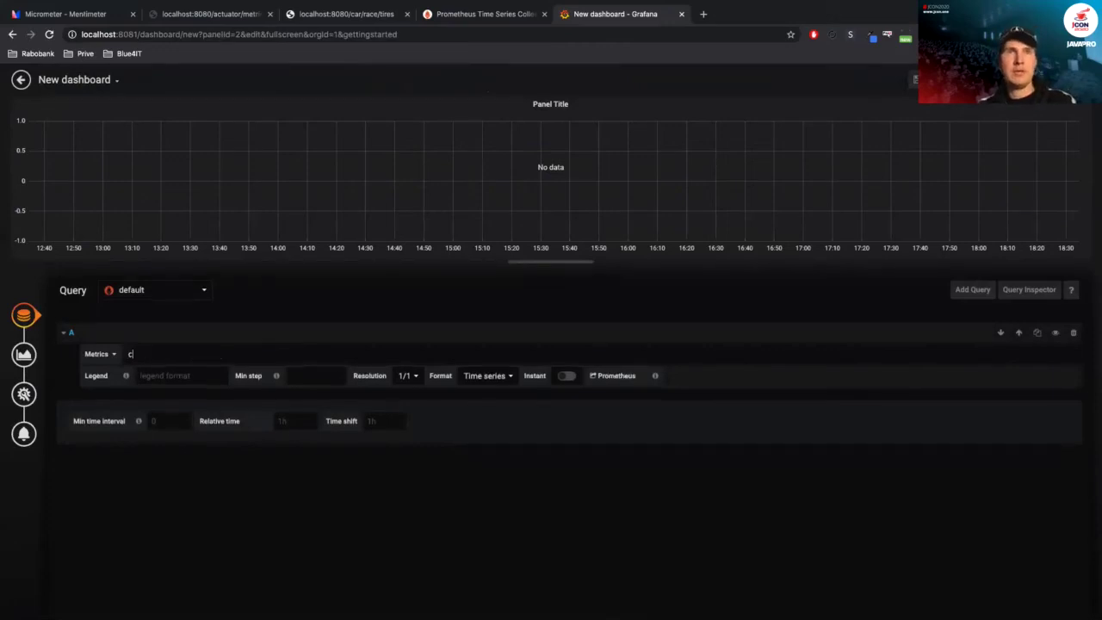
type("catr")
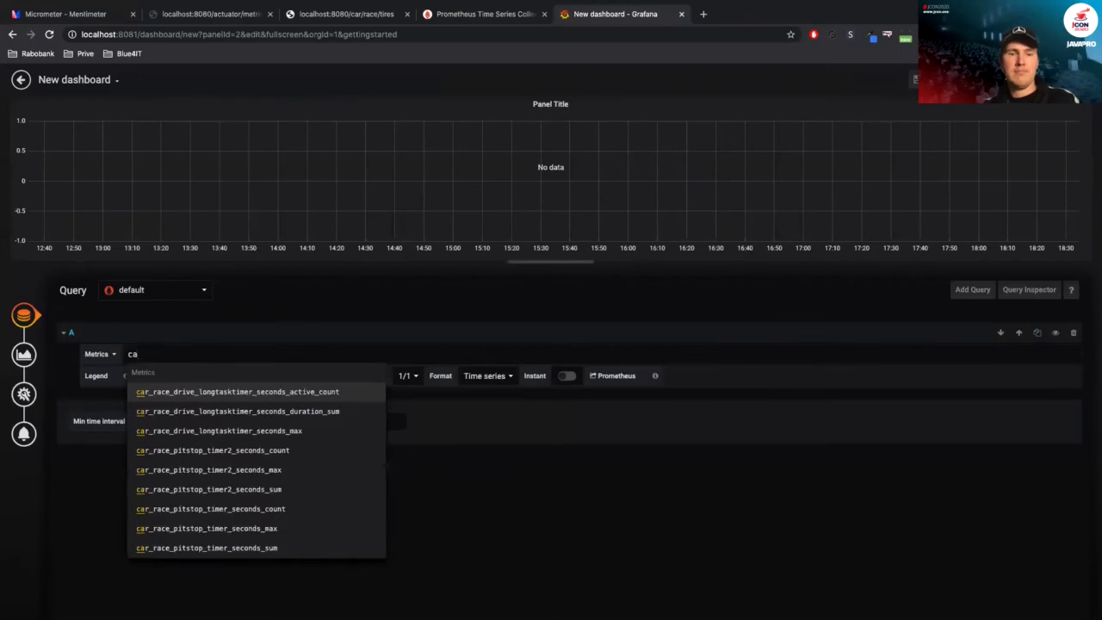
key("Down")
key("Down")
key("Down")
key("Down")
key("Down")
key("Down")
key("Down")
key("Down")
key("Down")
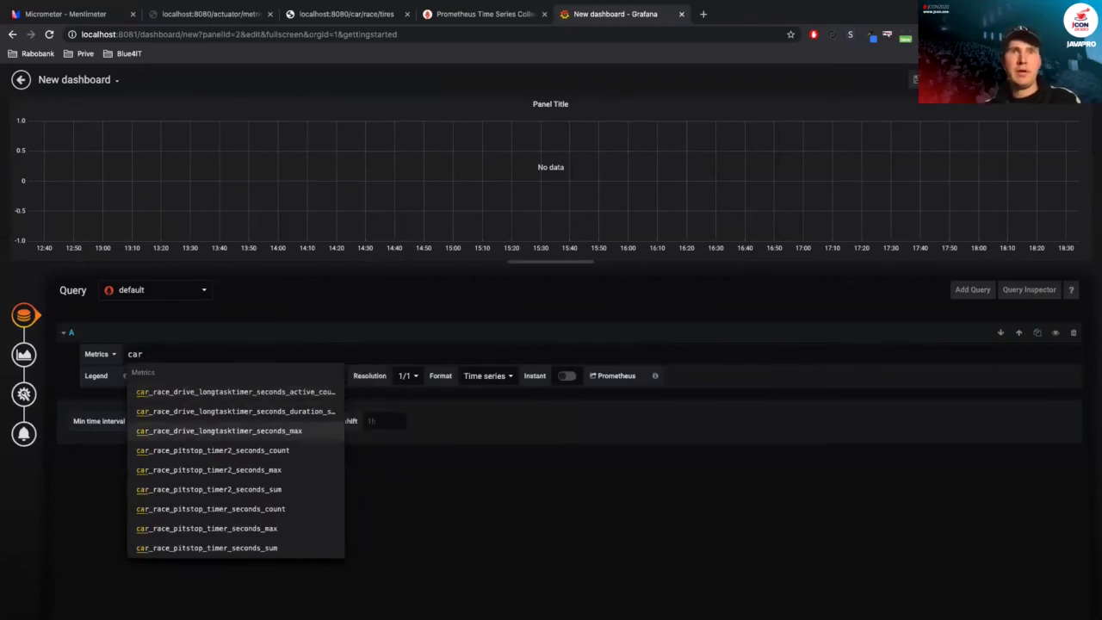
key("Down")
key("Up")
key("Return")
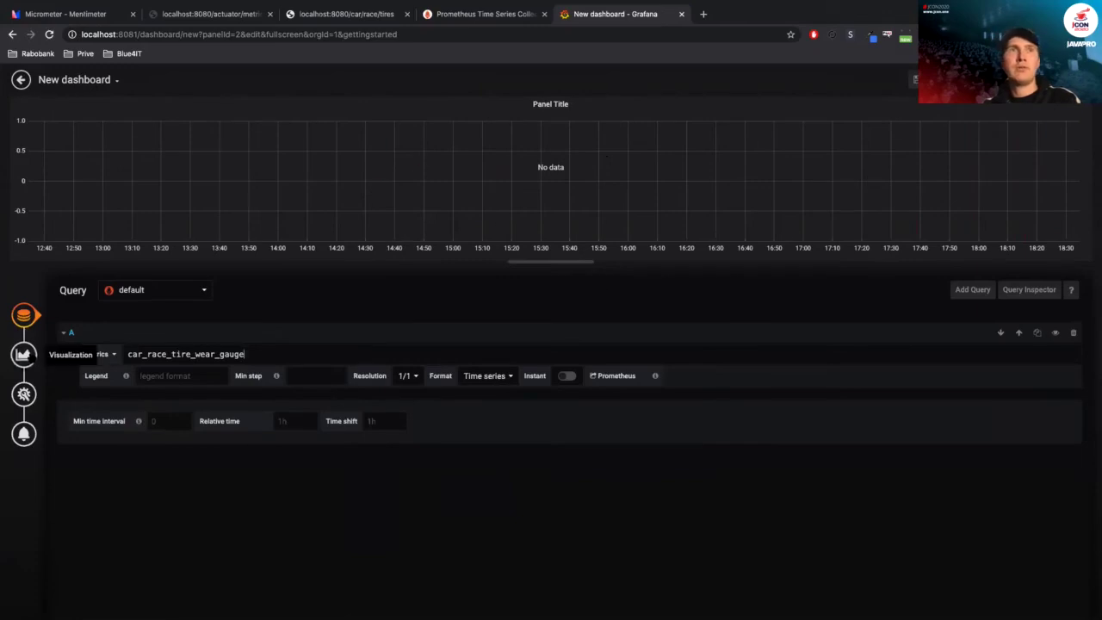
left_click(24, 354)
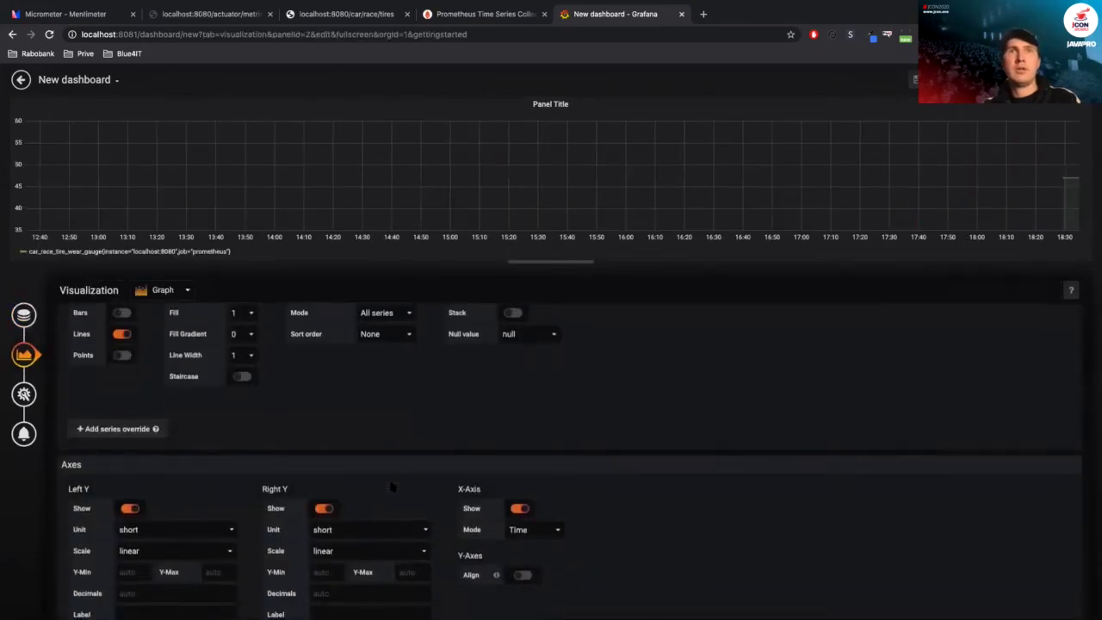
- Hide the X-axis labels and set the X-axis mode to Series, keeping both Y-axes shown
left_click(132, 509)
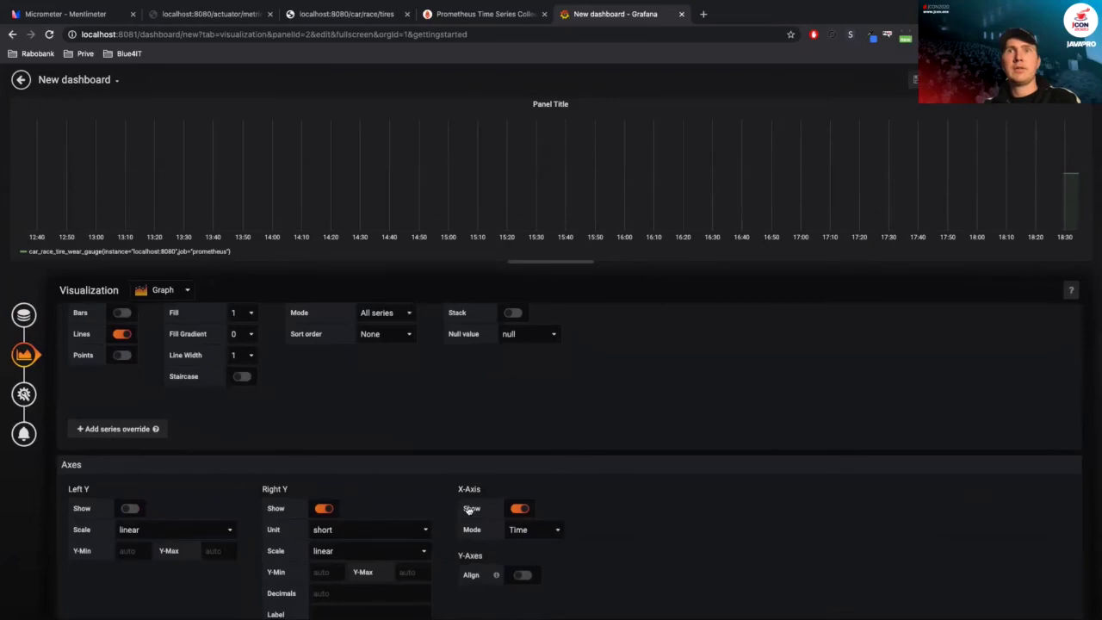
left_click(321, 509)
left_click(322, 509)
left_click(519, 510)
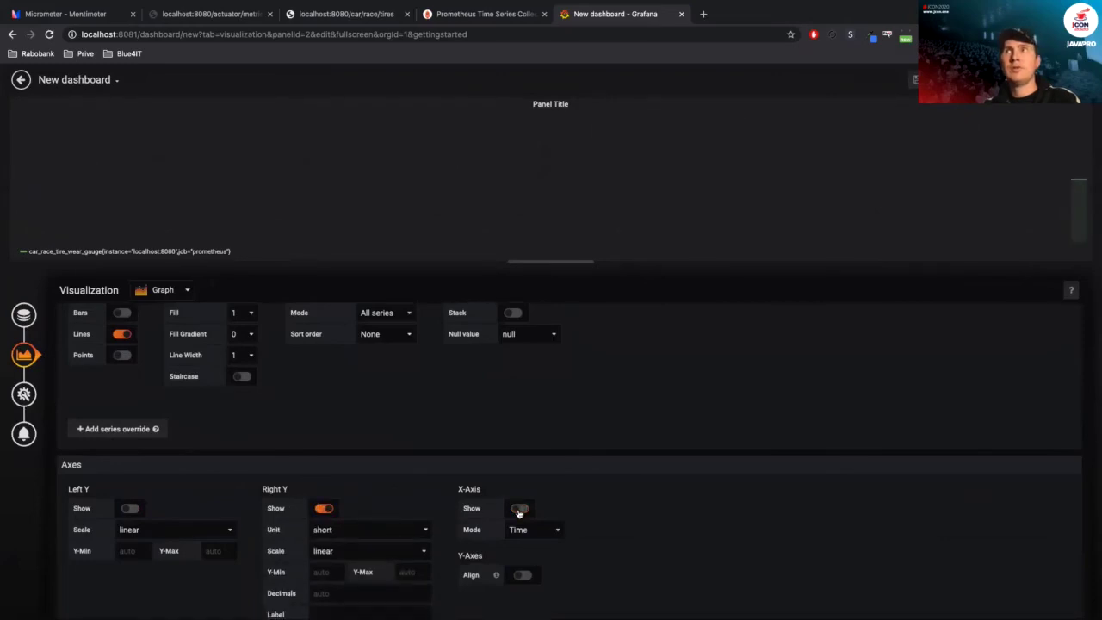
left_click(525, 529)
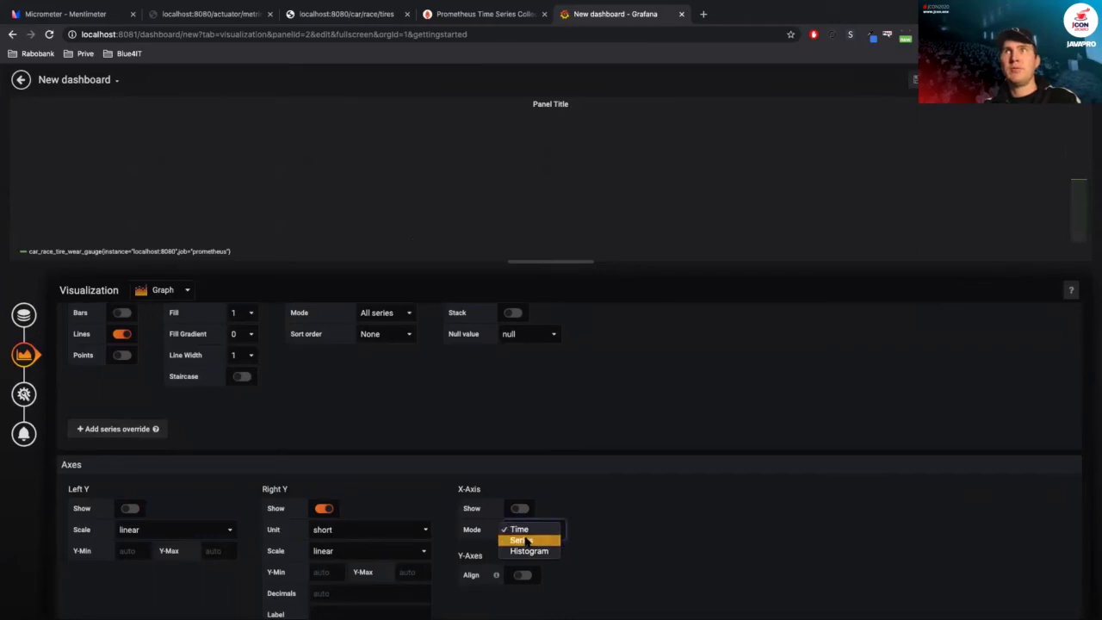
left_click(525, 540)
left_click(129, 508)
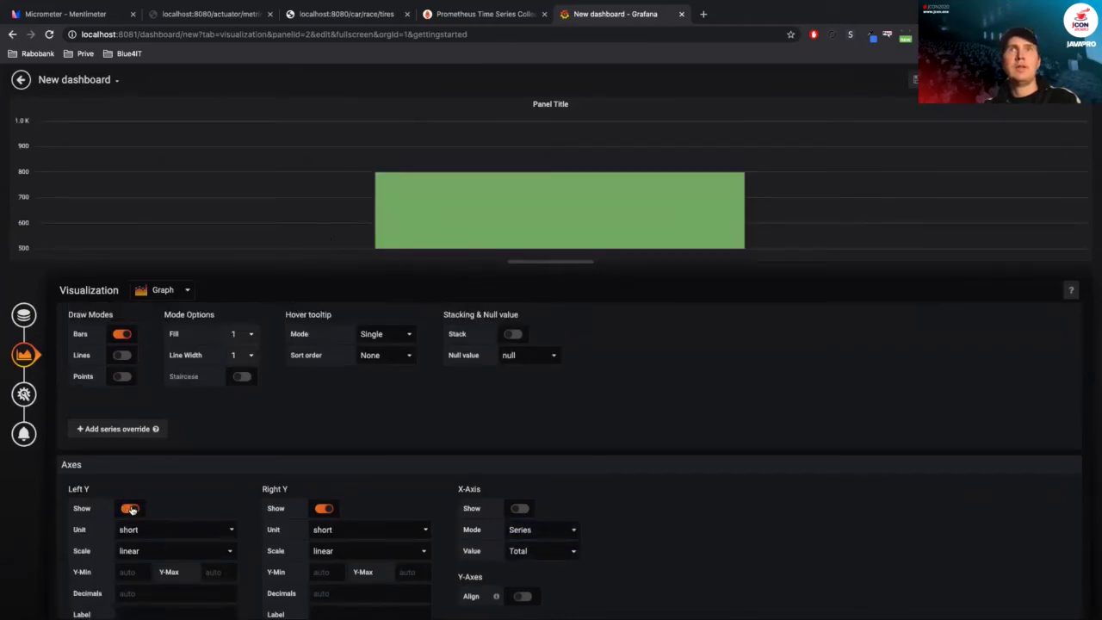
- Make the bar show the Min value and fix the left Y-axis from 0 to 100
scroll(526, 506, "down", 1)
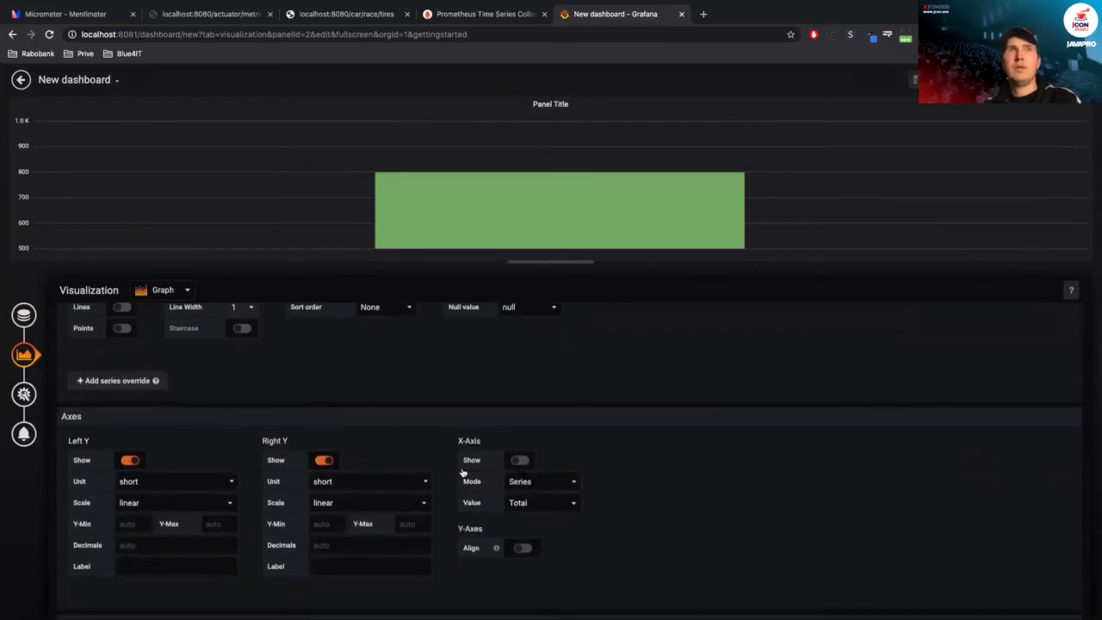
left_click(540, 504)
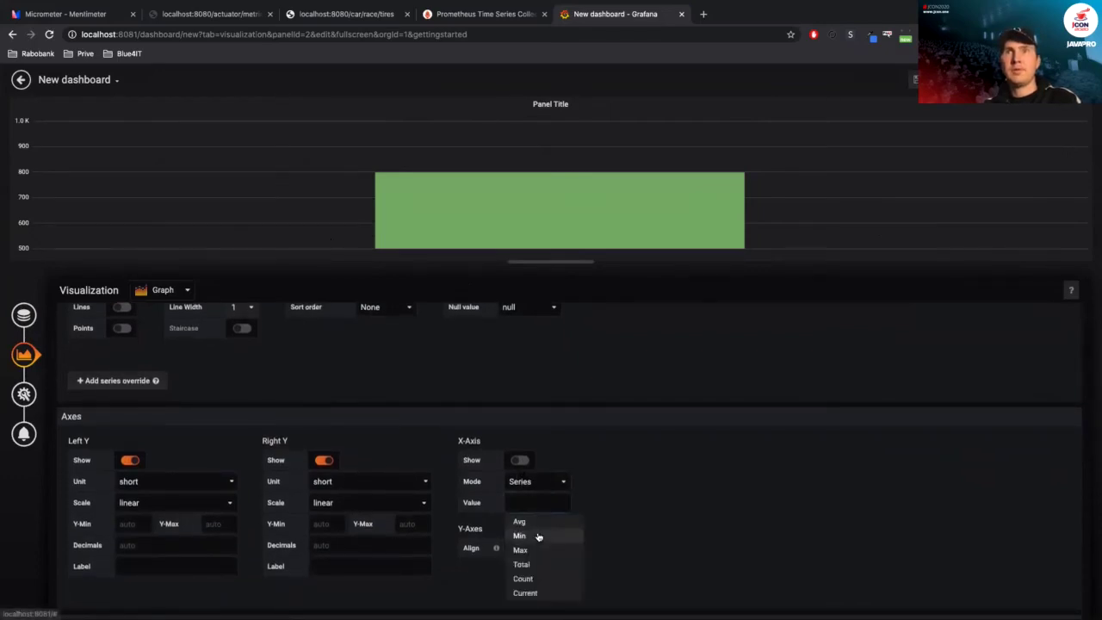
left_click(520, 535)
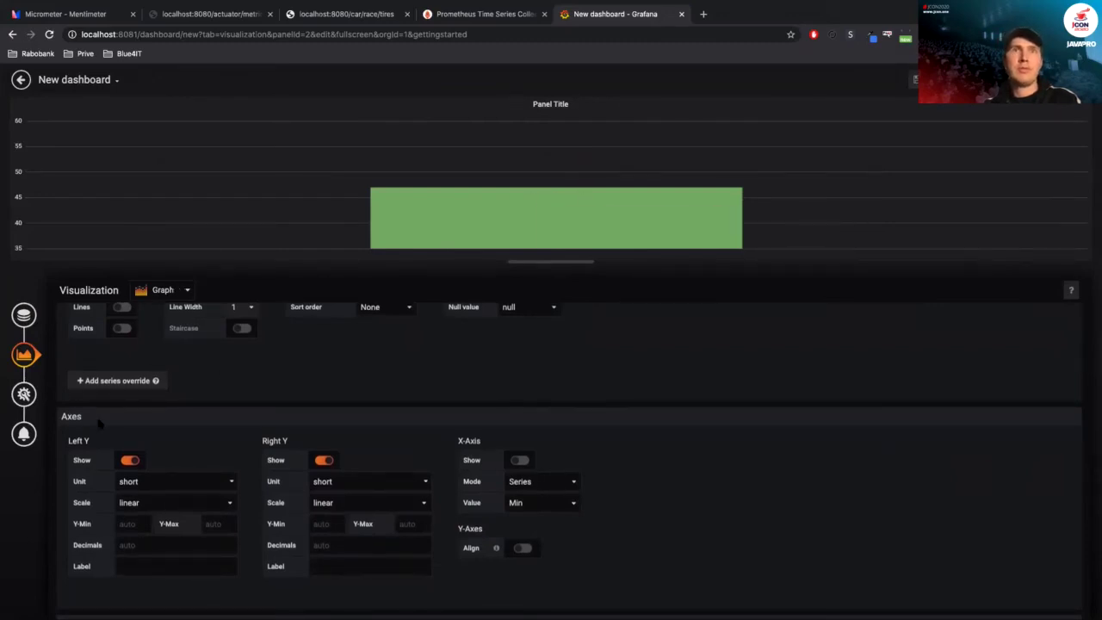
left_click(129, 521)
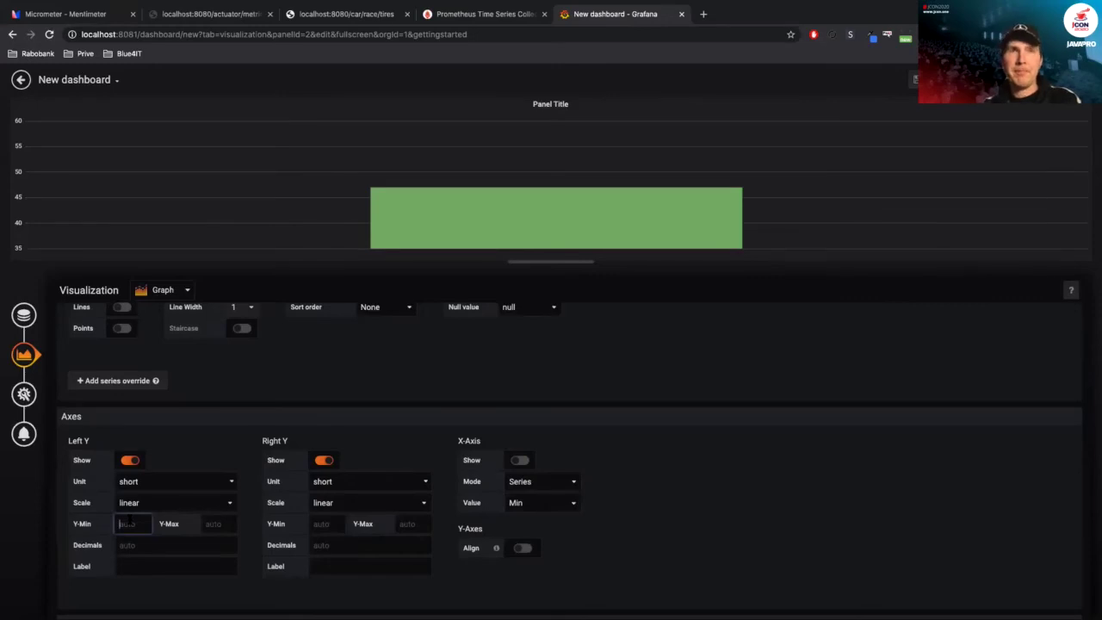
left_click(211, 524)
type("200")
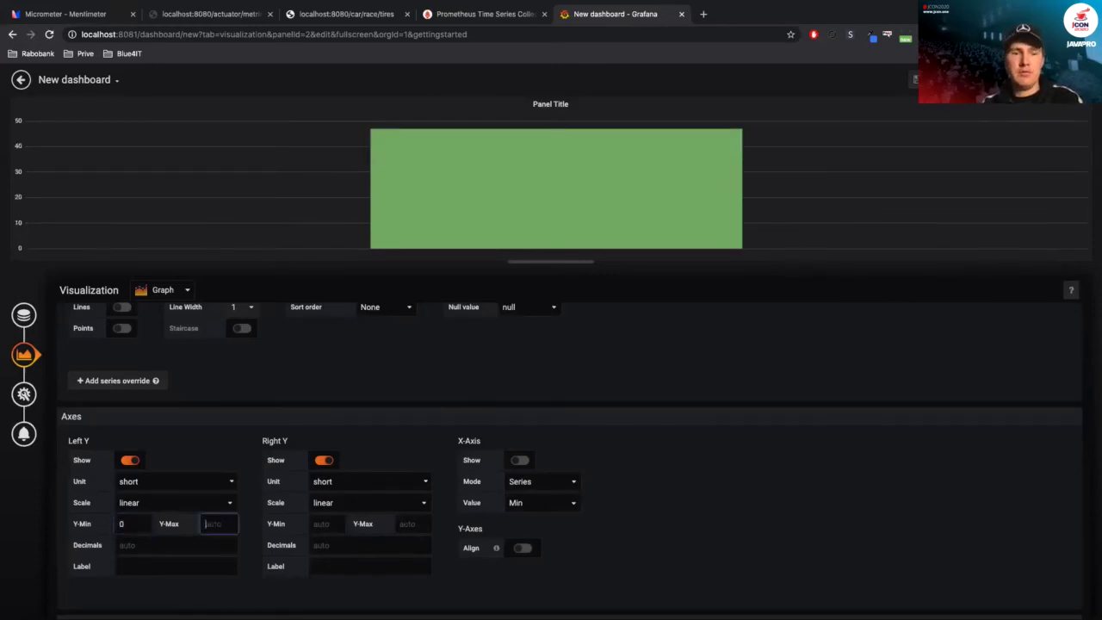
key("Tab")
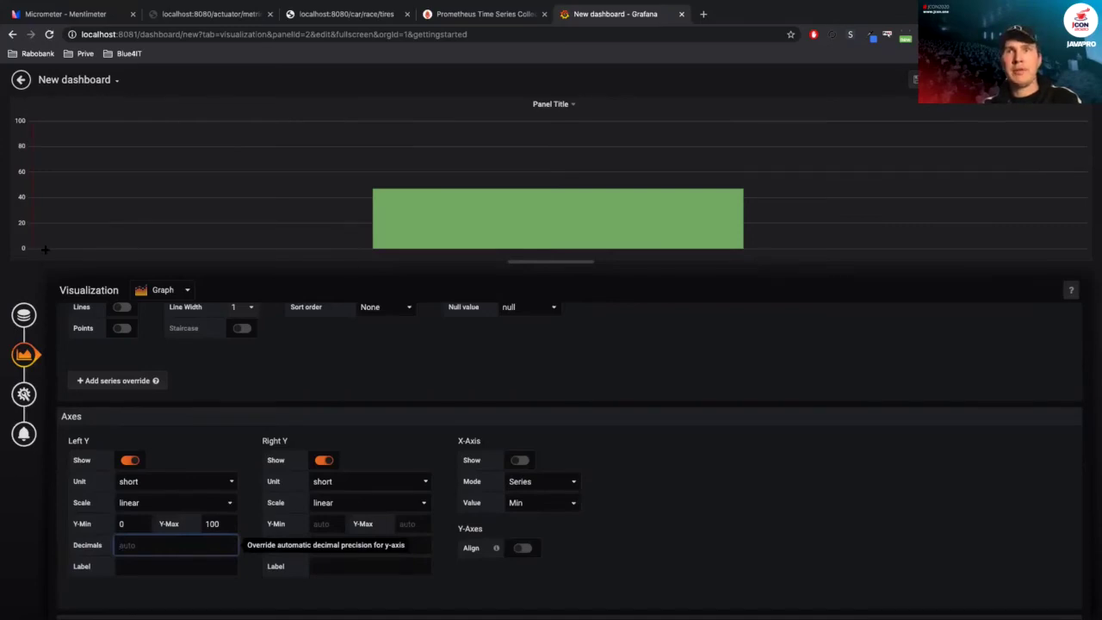
left_click(166, 290)
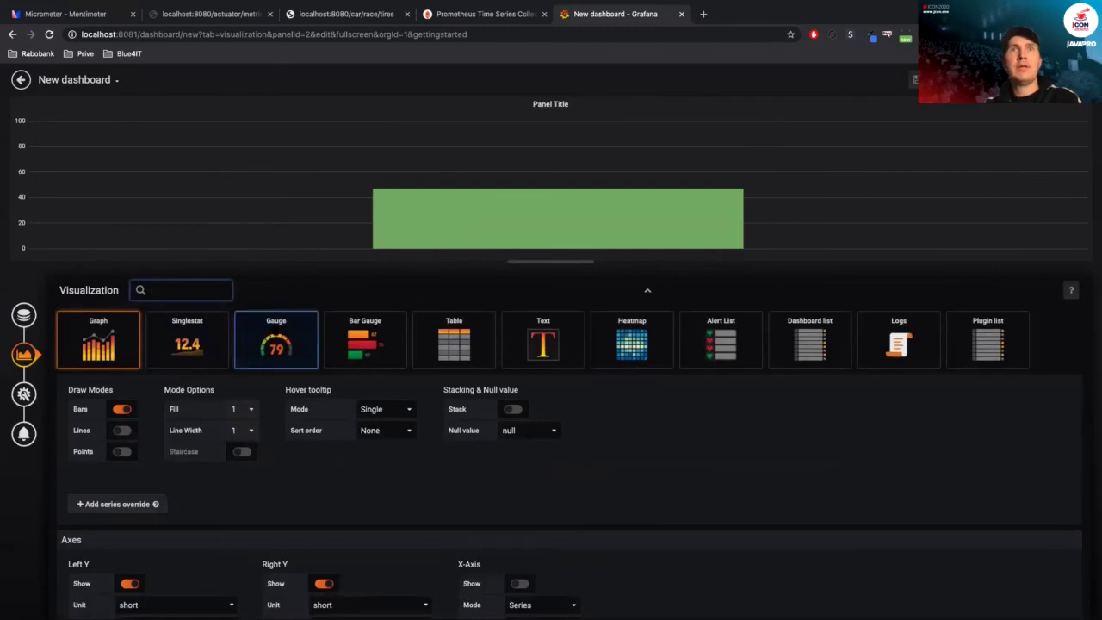
- Turn the panel into a gauge and change the 80 threshold to 50
left_click(275, 340)
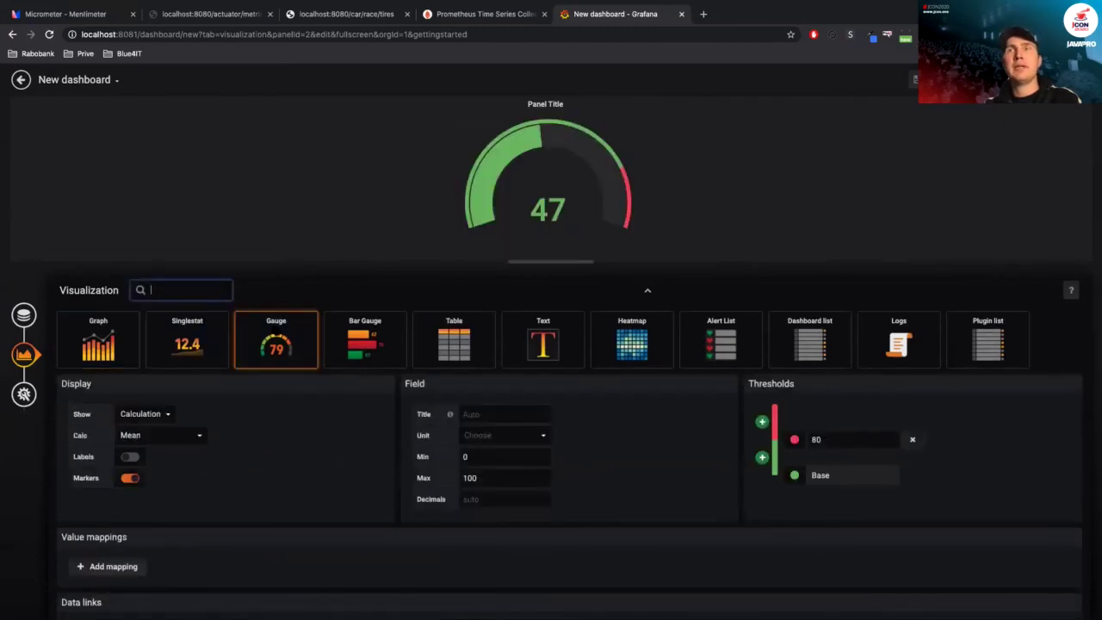
left_click(839, 442)
double_click(835, 442)
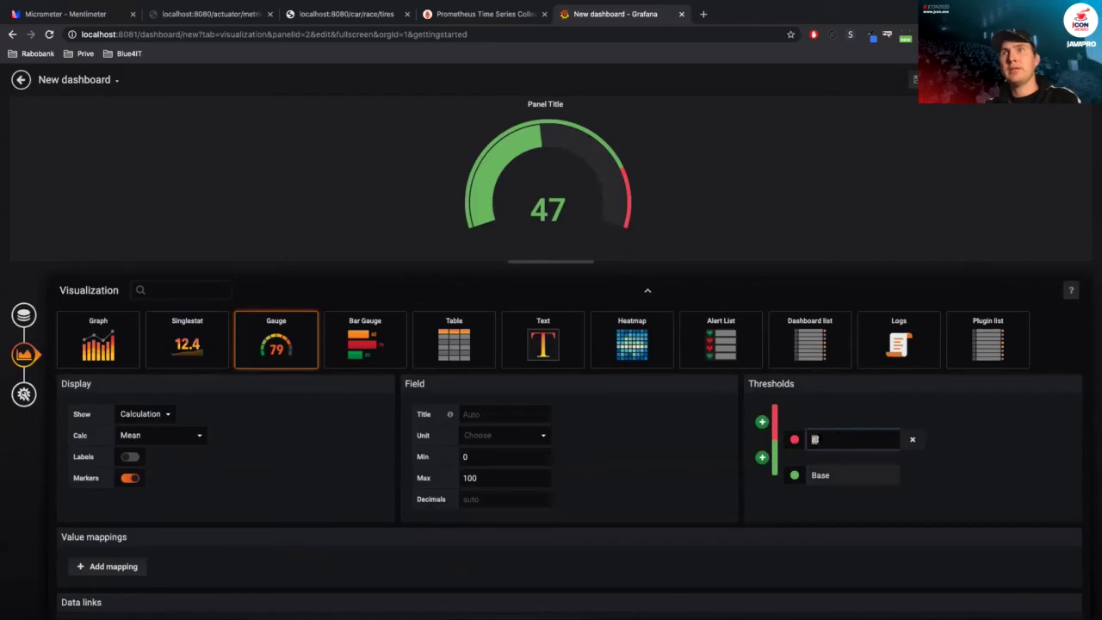
left_click(828, 439)
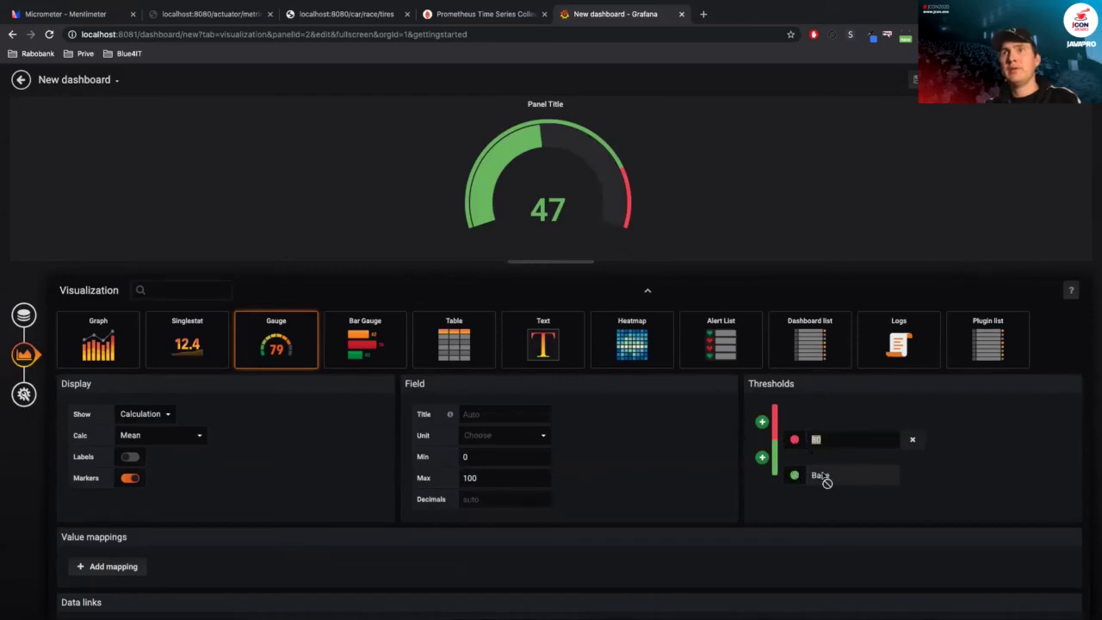
double_click(852, 439)
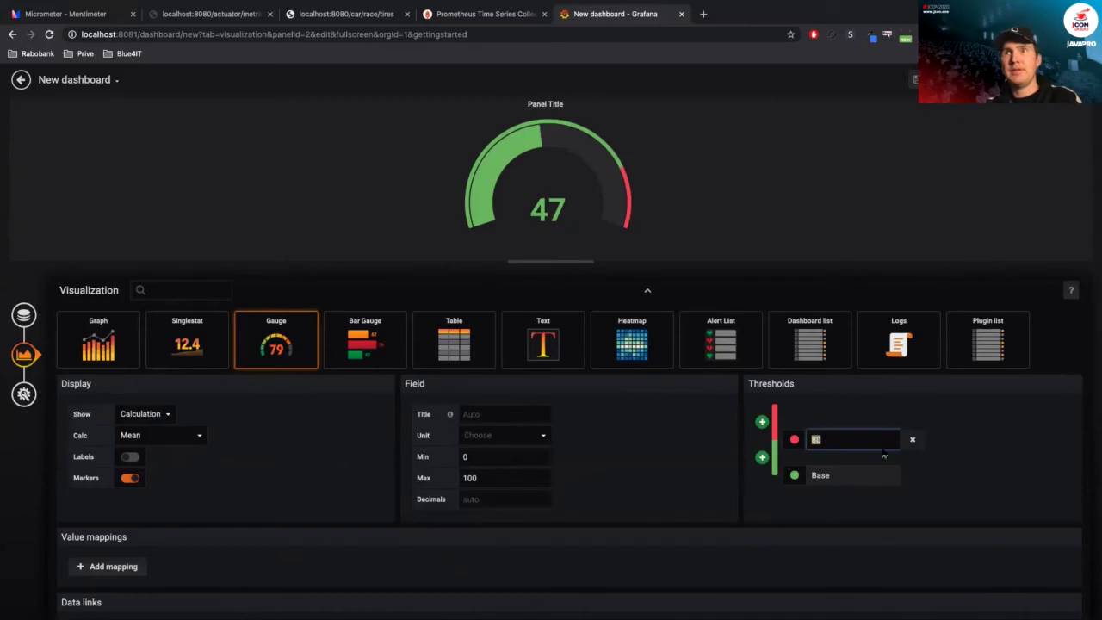
type("50")
key("Tab")
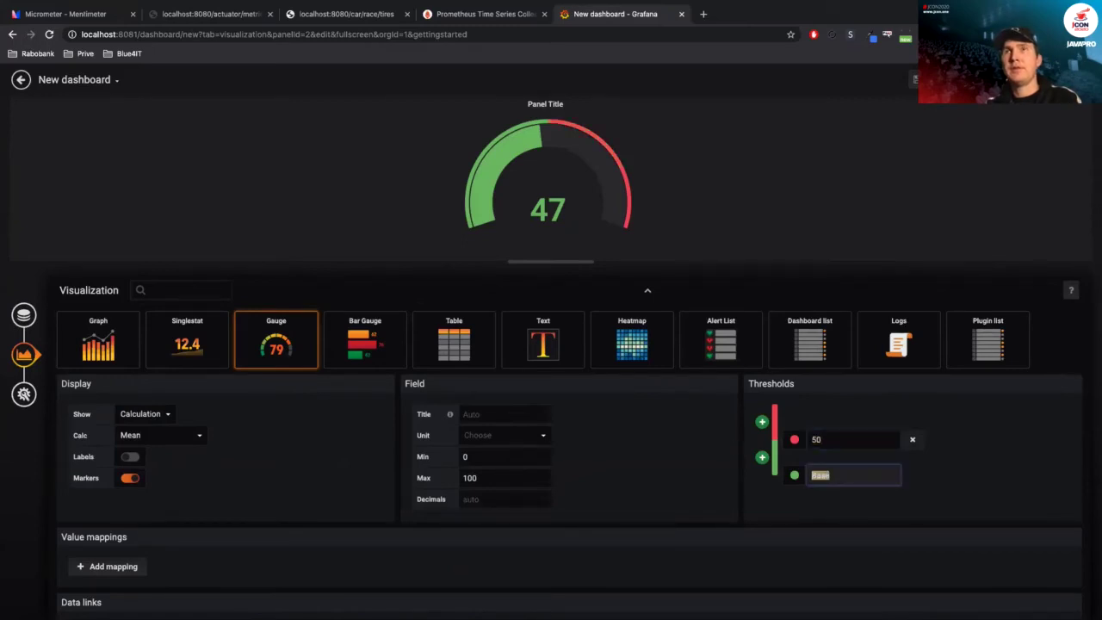
- Recolour the thresholds: a green step at 50 and a dark red base
left_click(913, 439)
left_click(761, 423)
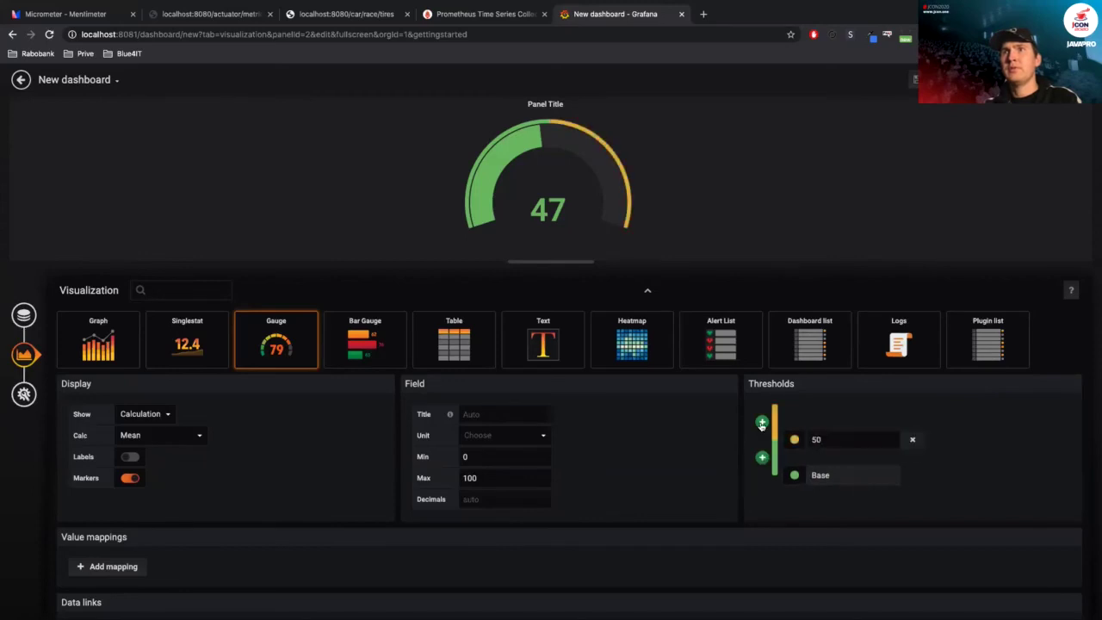
left_click(838, 440)
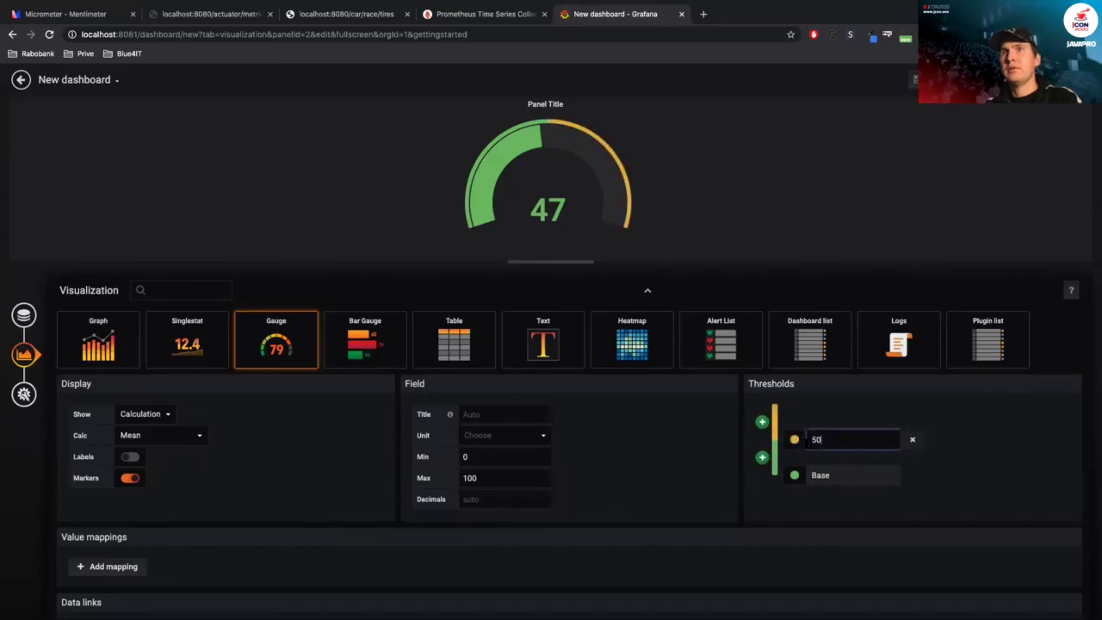
left_click(794, 439)
left_click(611, 415)
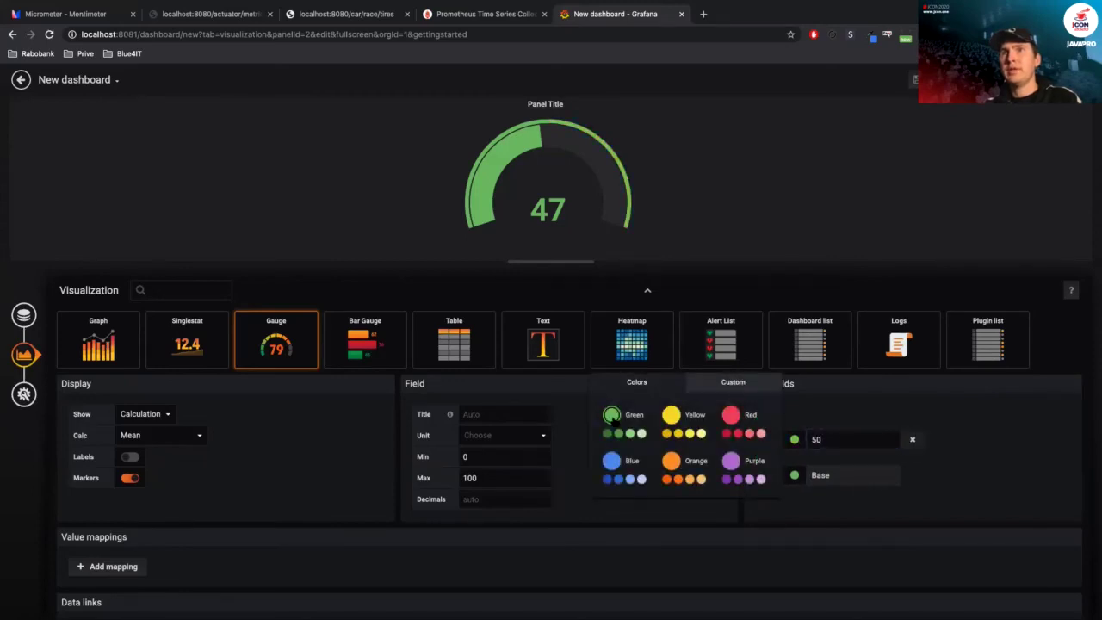
left_click(793, 474)
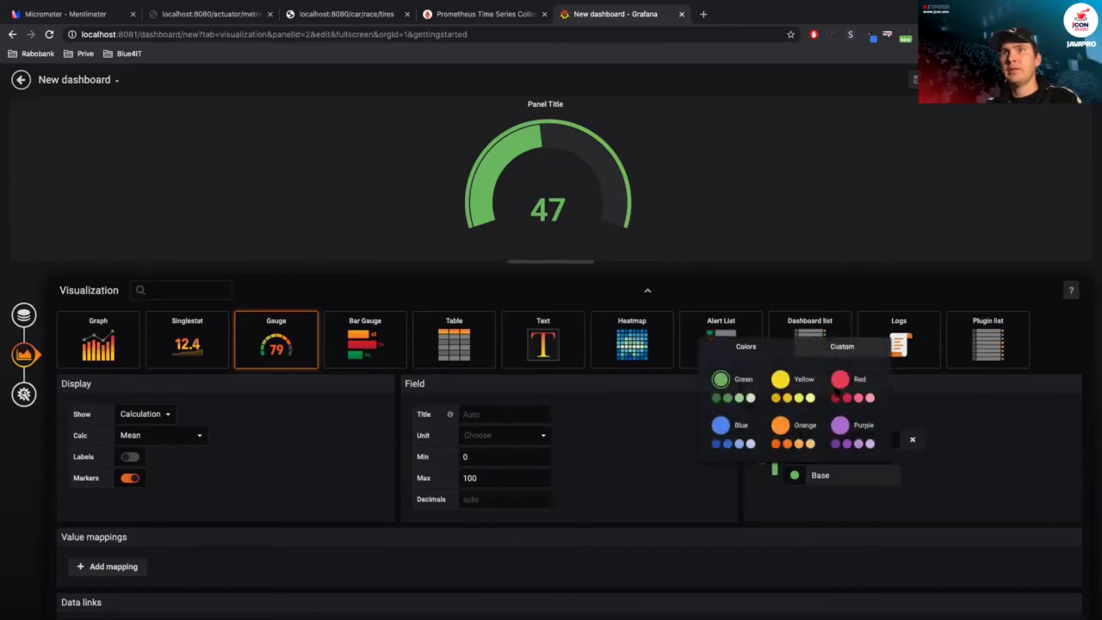
left_click(835, 397)
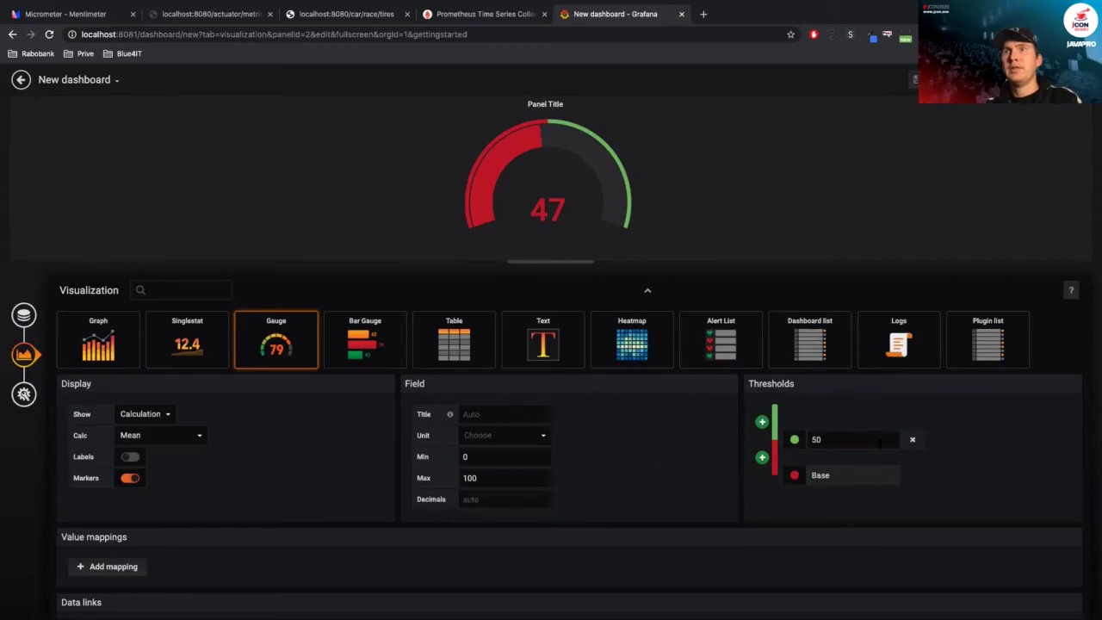
- Move the green threshold to 75 and remove the extra yellow step
left_click(762, 421)
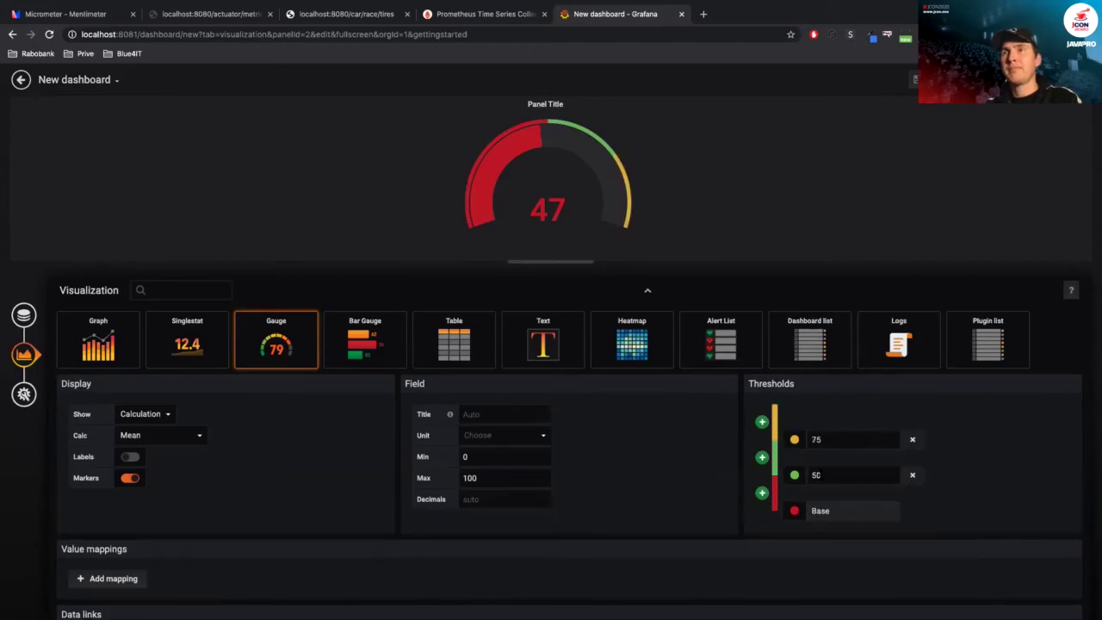
double_click(814, 474)
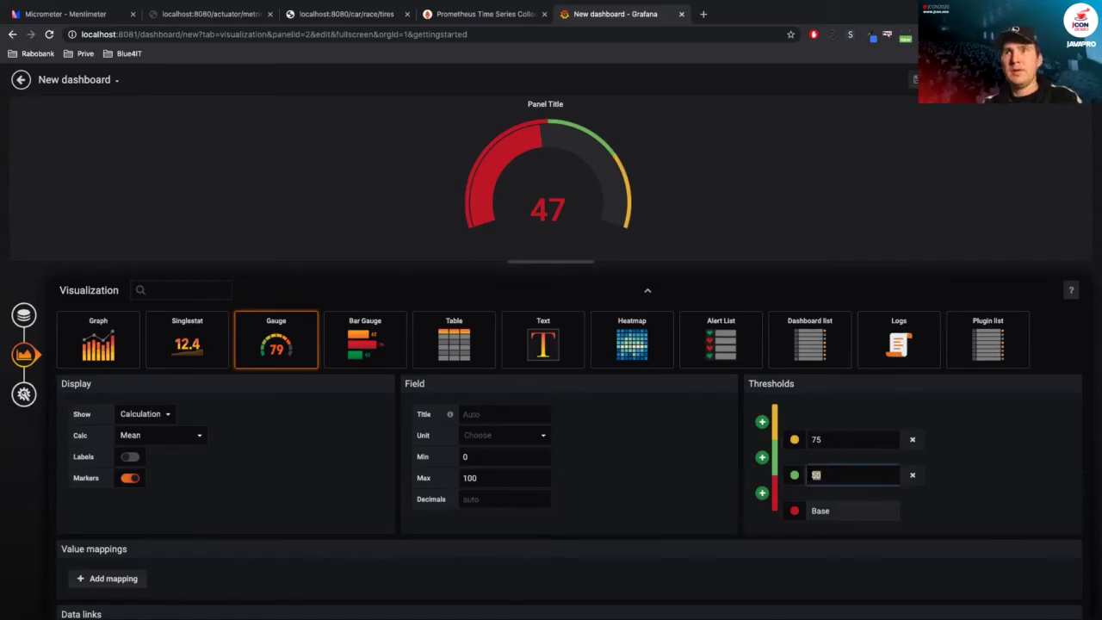
type("75")
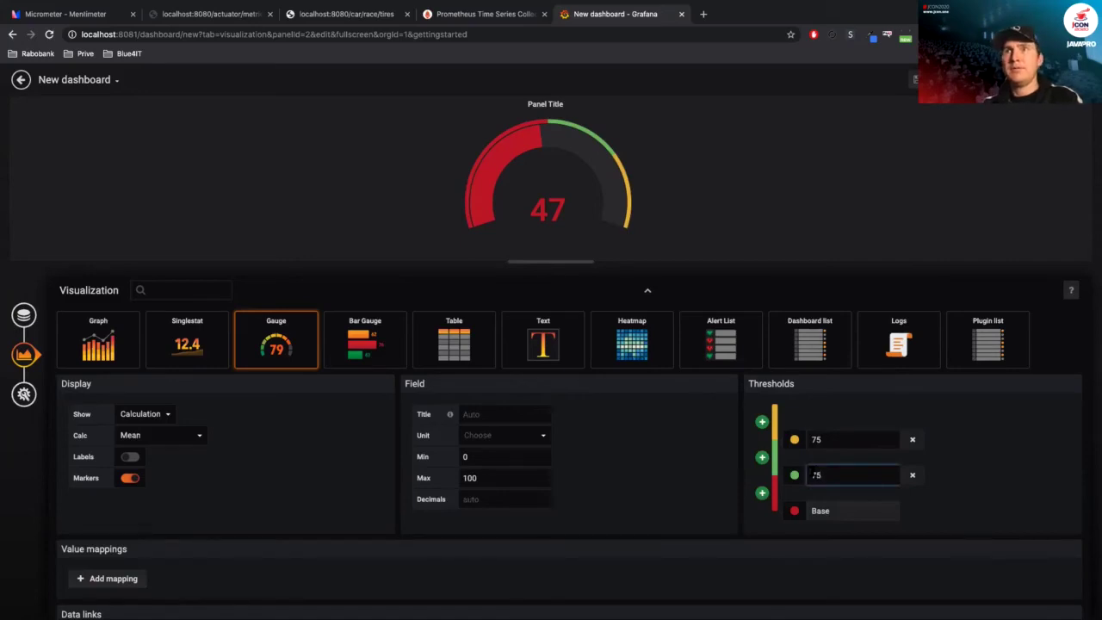
left_click(798, 480)
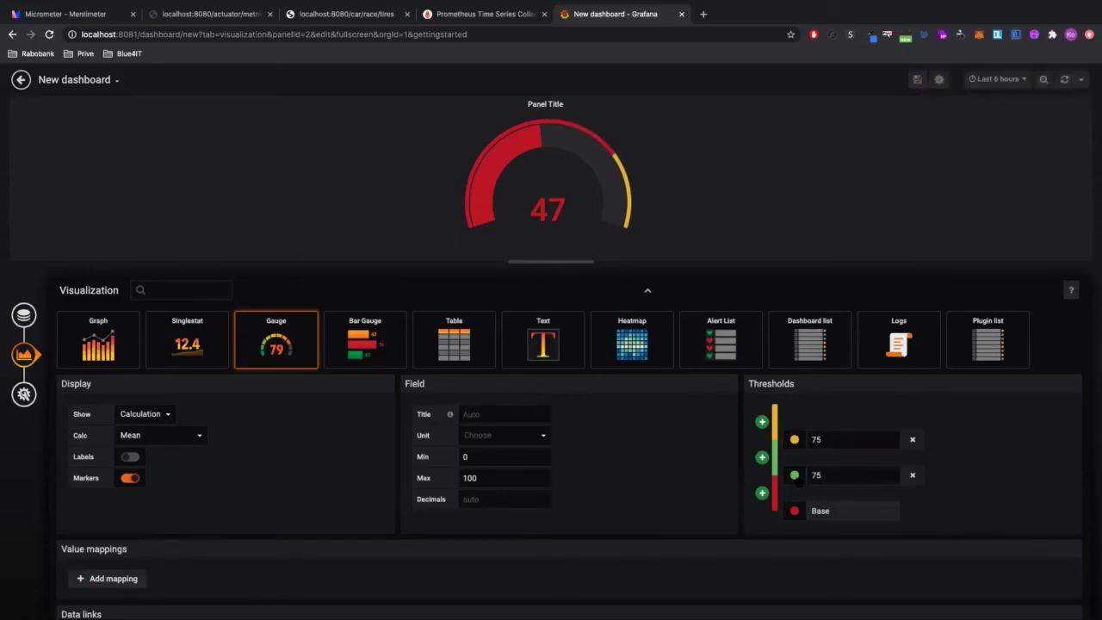
left_click(819, 474)
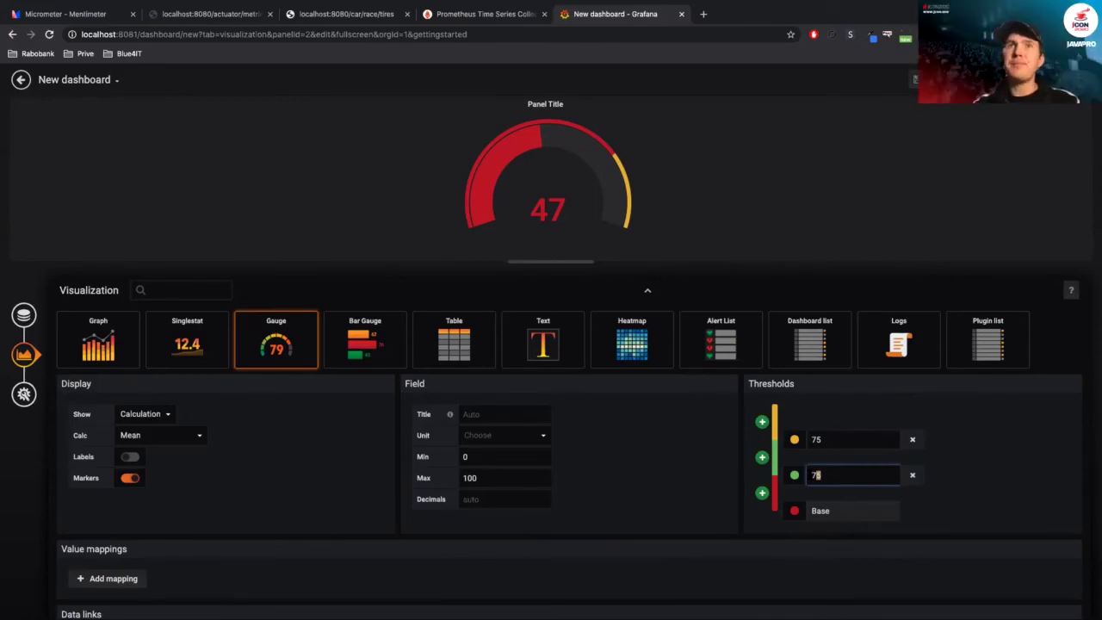
left_click(869, 439)
left_click(828, 474)
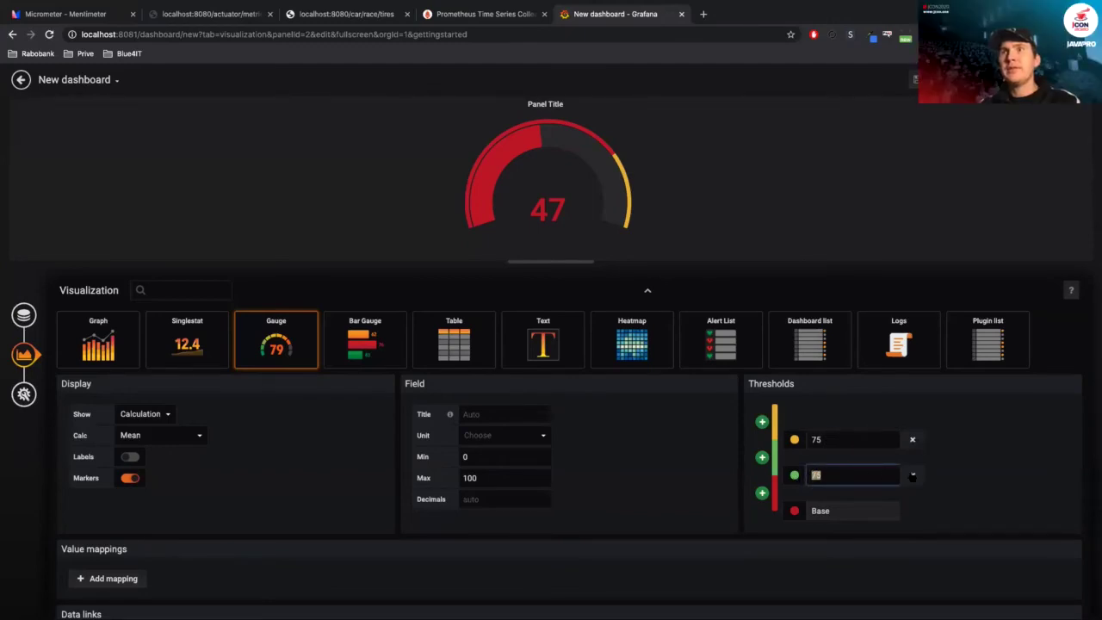
left_click(912, 439)
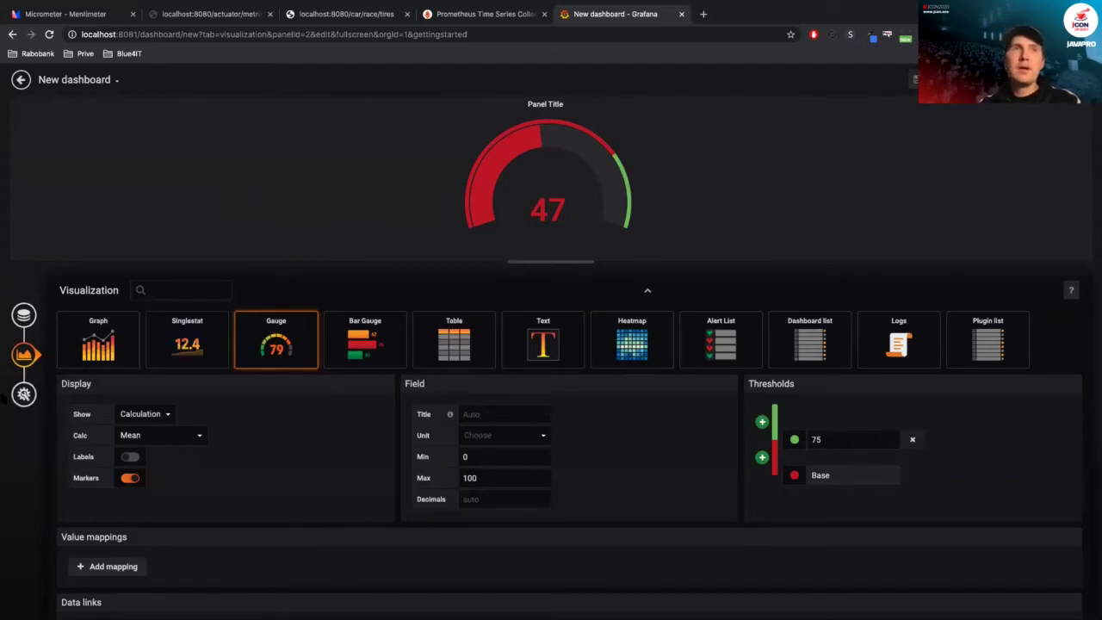
scroll(183, 495, "down", 1)
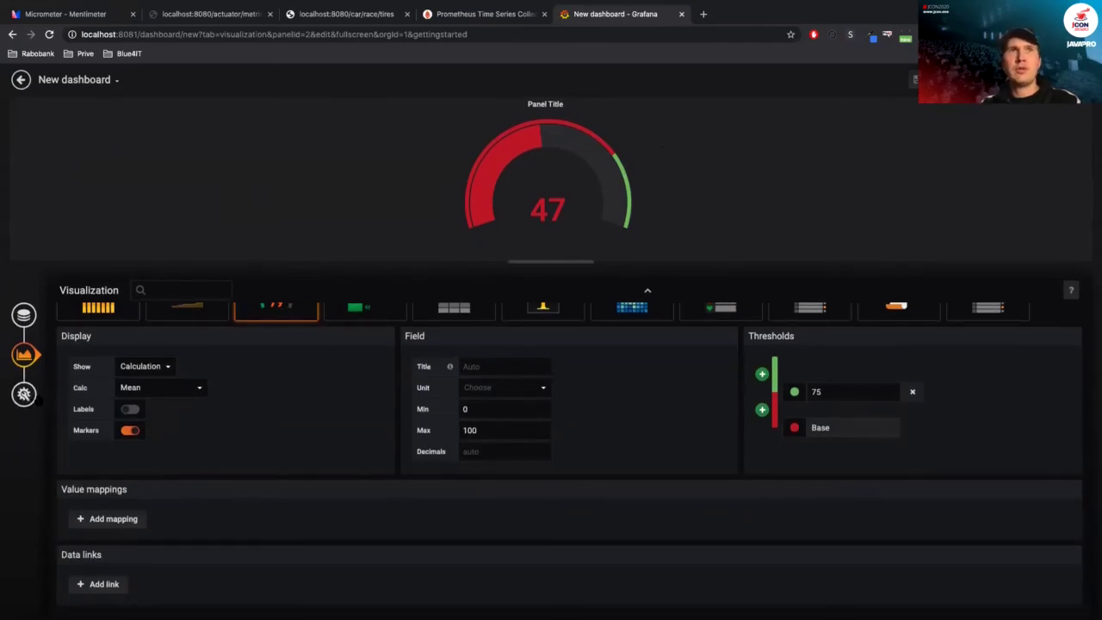
scroll(35, 396, "up", 1)
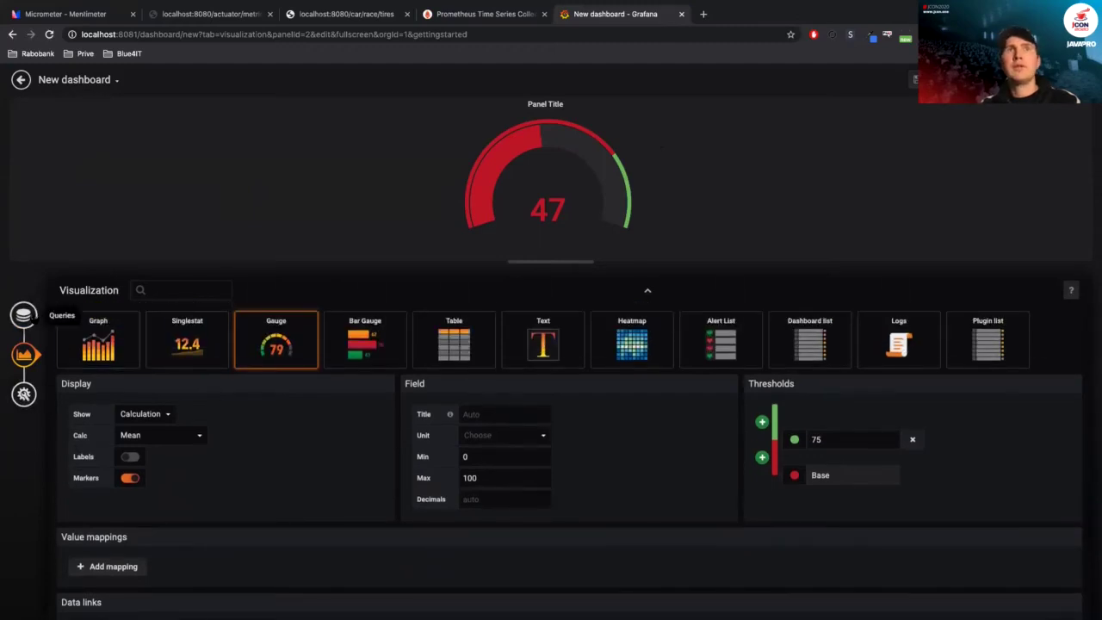
left_click(24, 315)
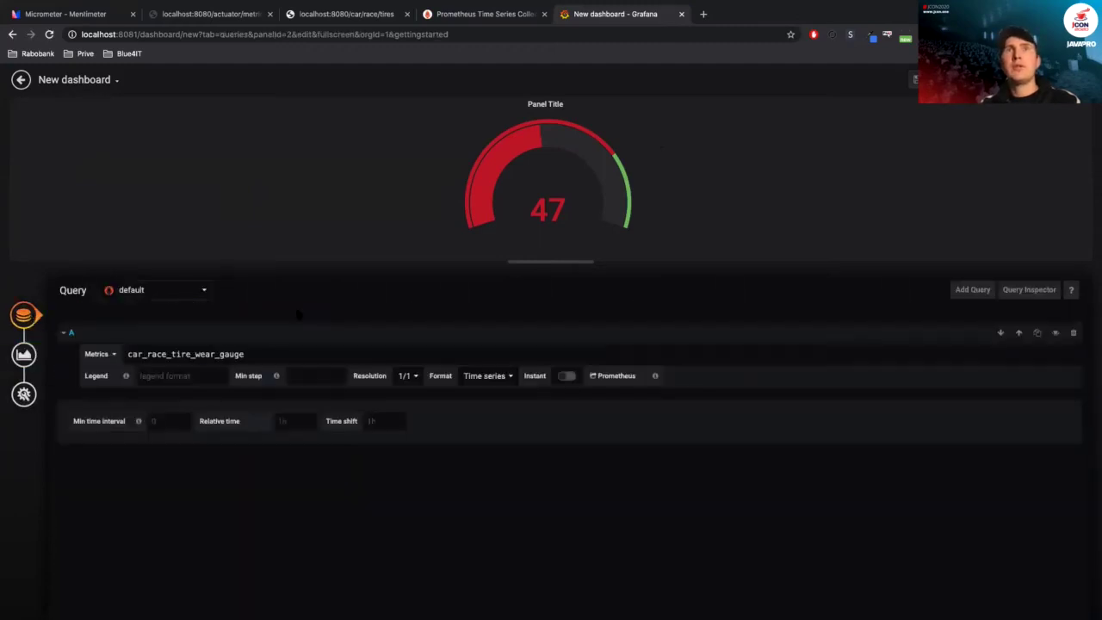
- Save the dashboard under the name 'New dashboard Copy'
left_click(972, 290)
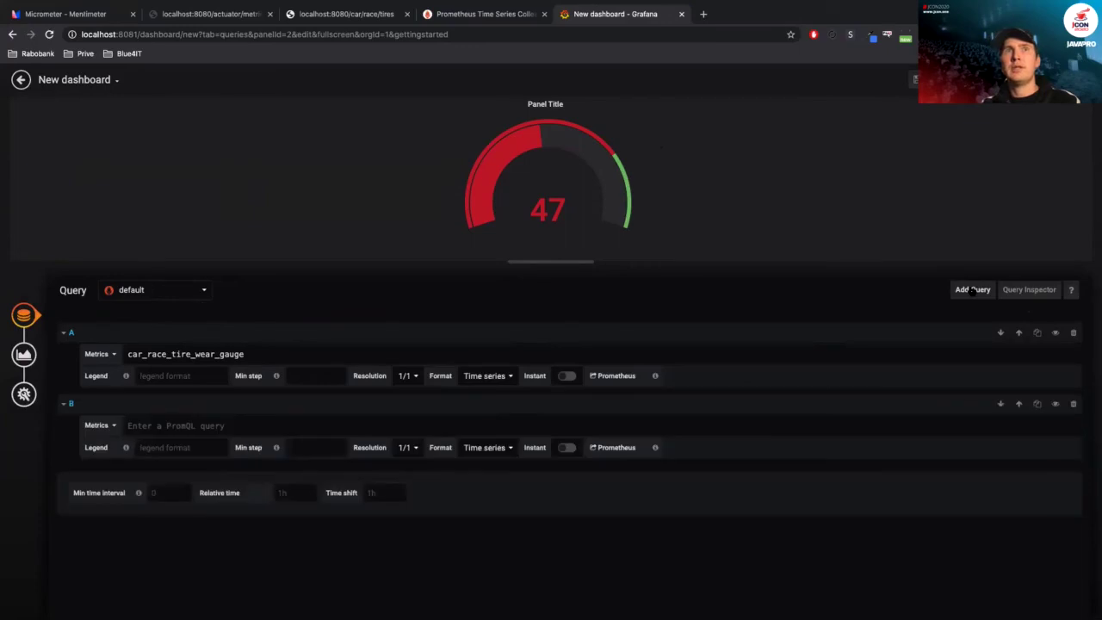
key("ctrl+s")
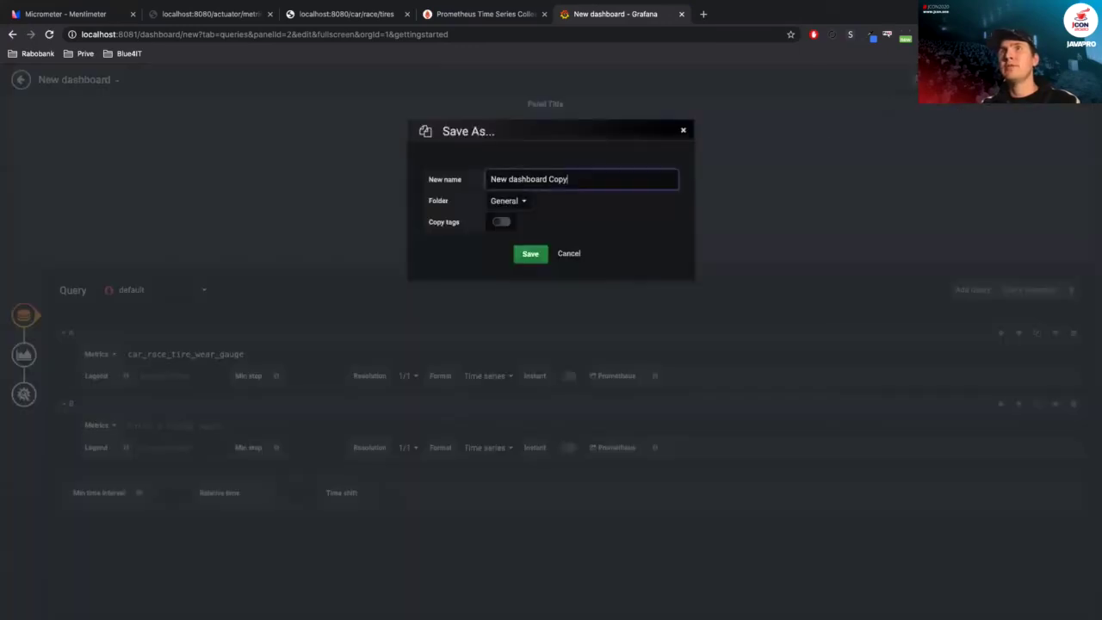
left_click(530, 253)
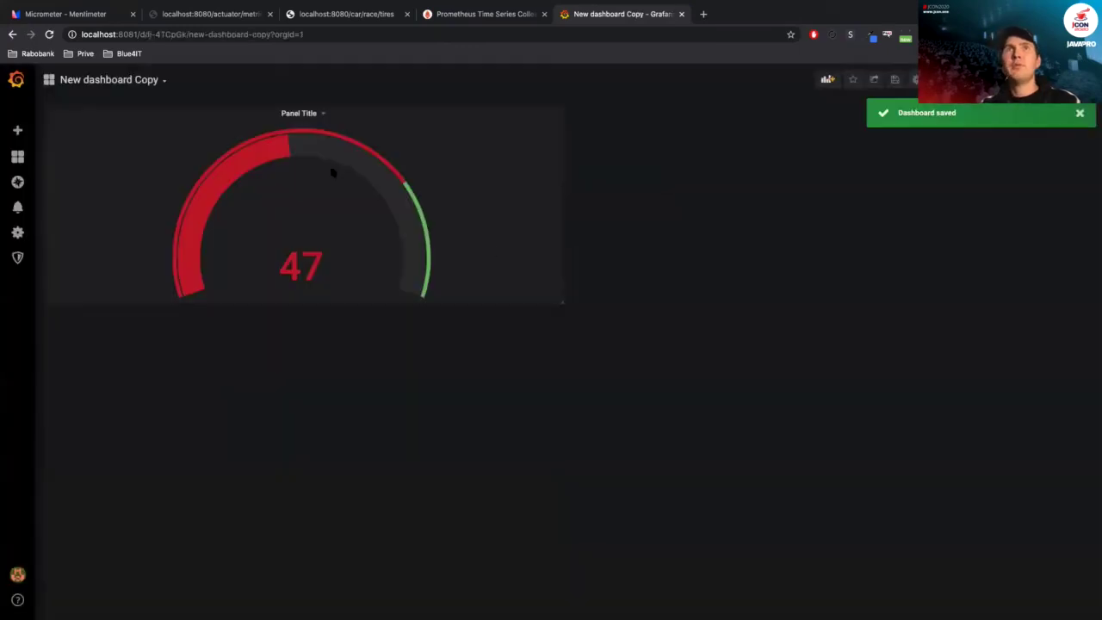
left_click(319, 123)
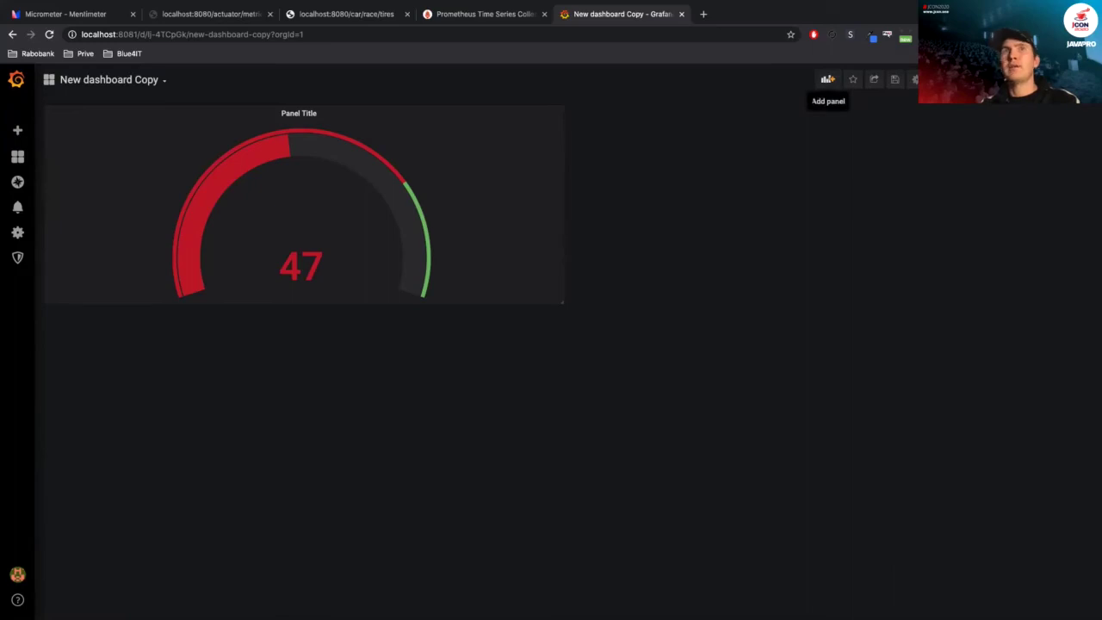
- Add a new panel and look up the pitstop metric on the Prometheus pitstop endpoint page
left_click(825, 87)
left_click(260, 186)
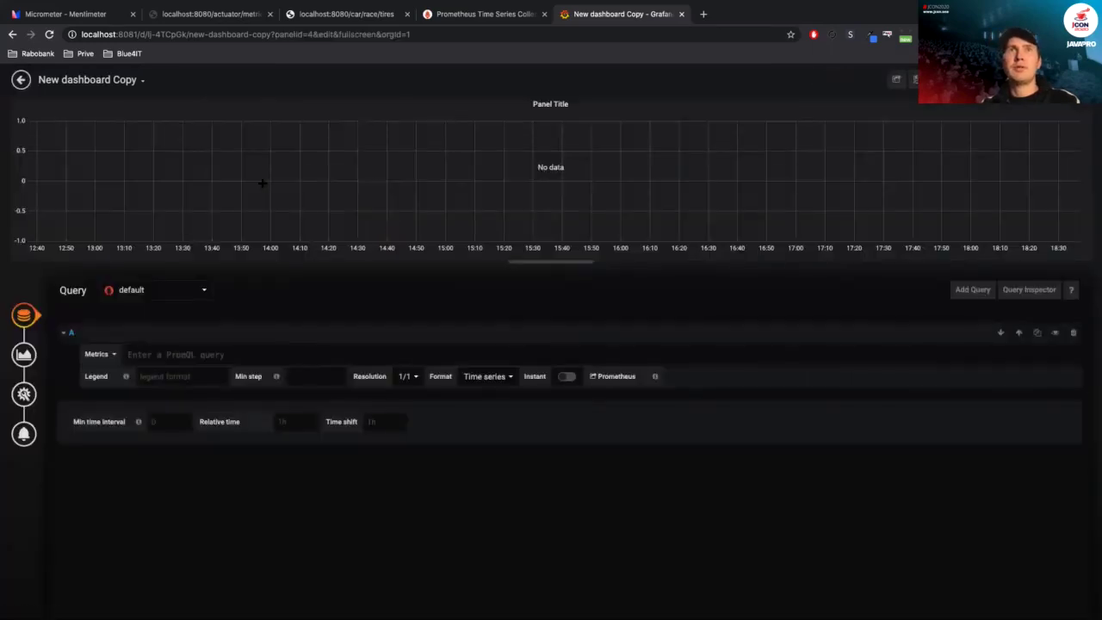
type("car_")
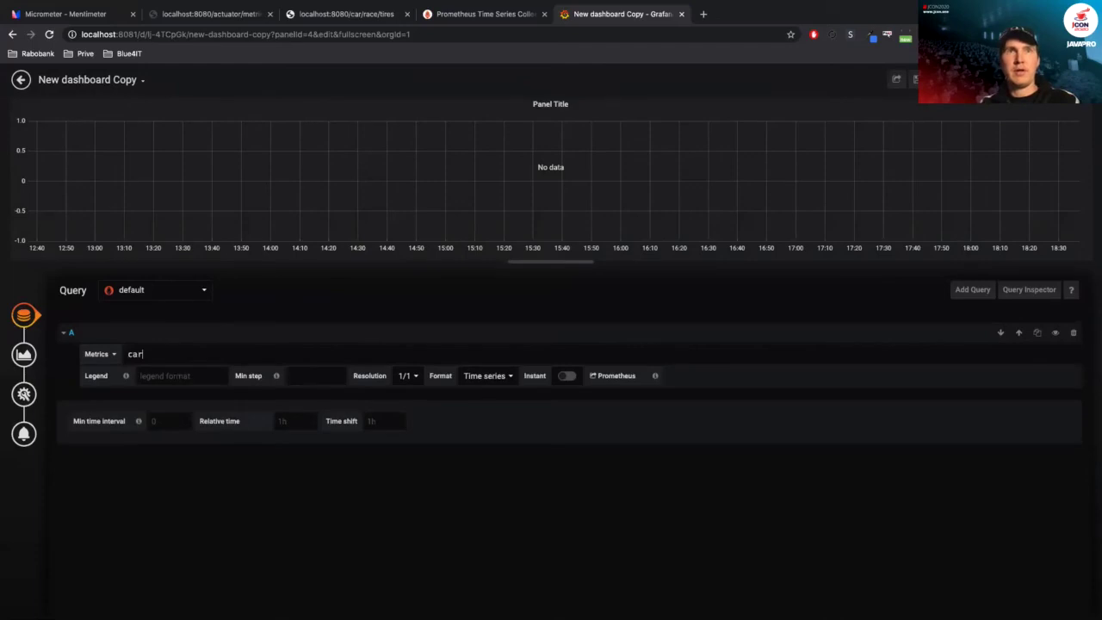
left_click(318, 14)
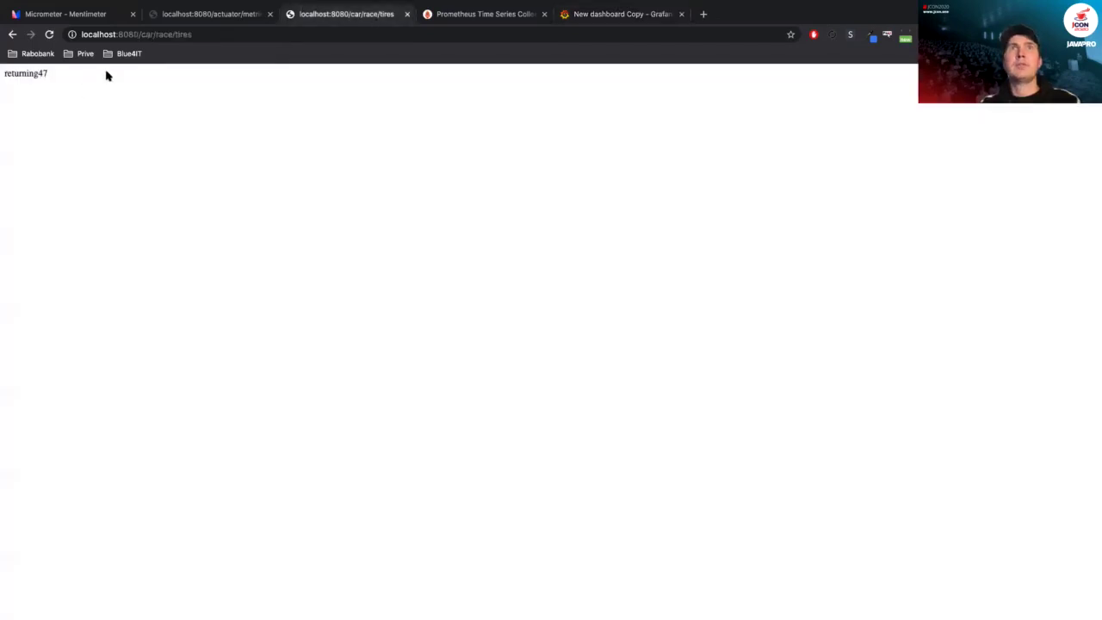
double_click(182, 34)
type("pitstop")
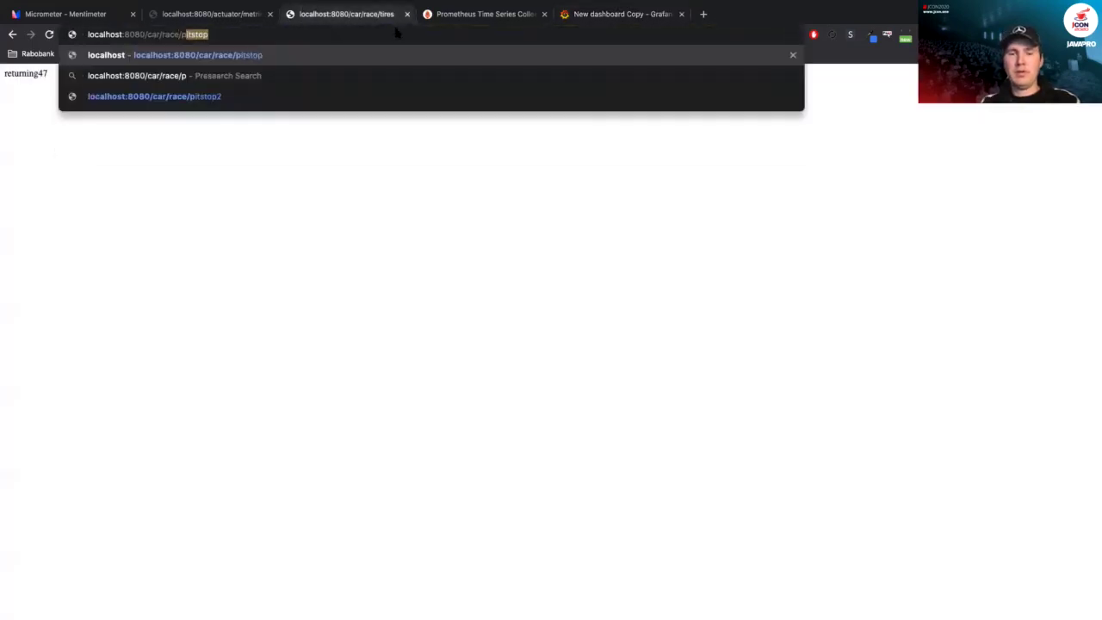
key("Return")
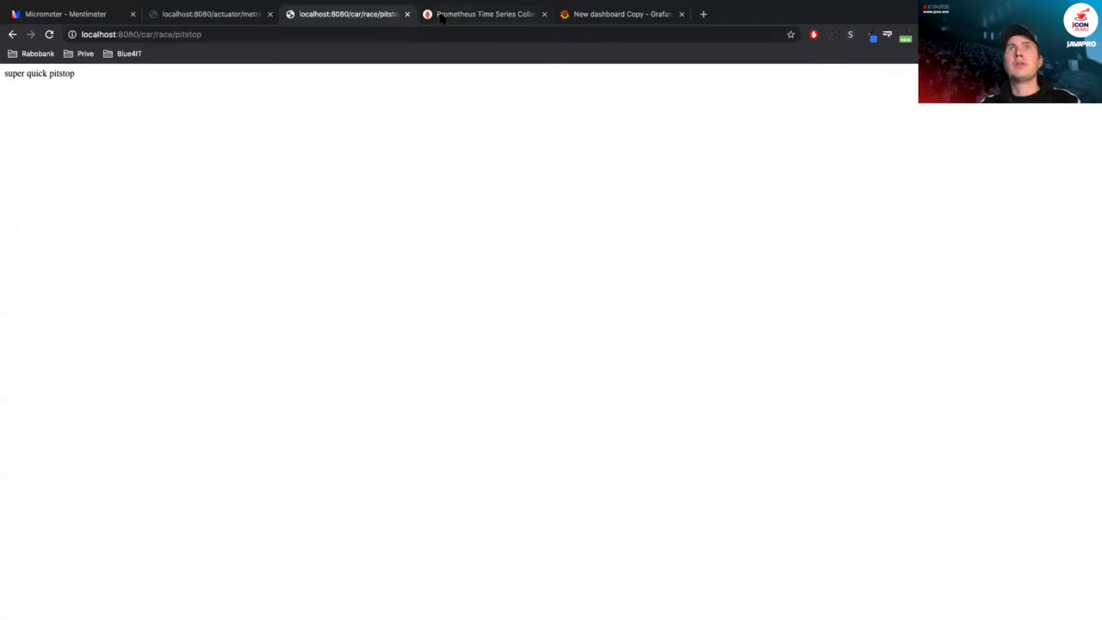
left_click(443, 19)
left_click(626, 16)
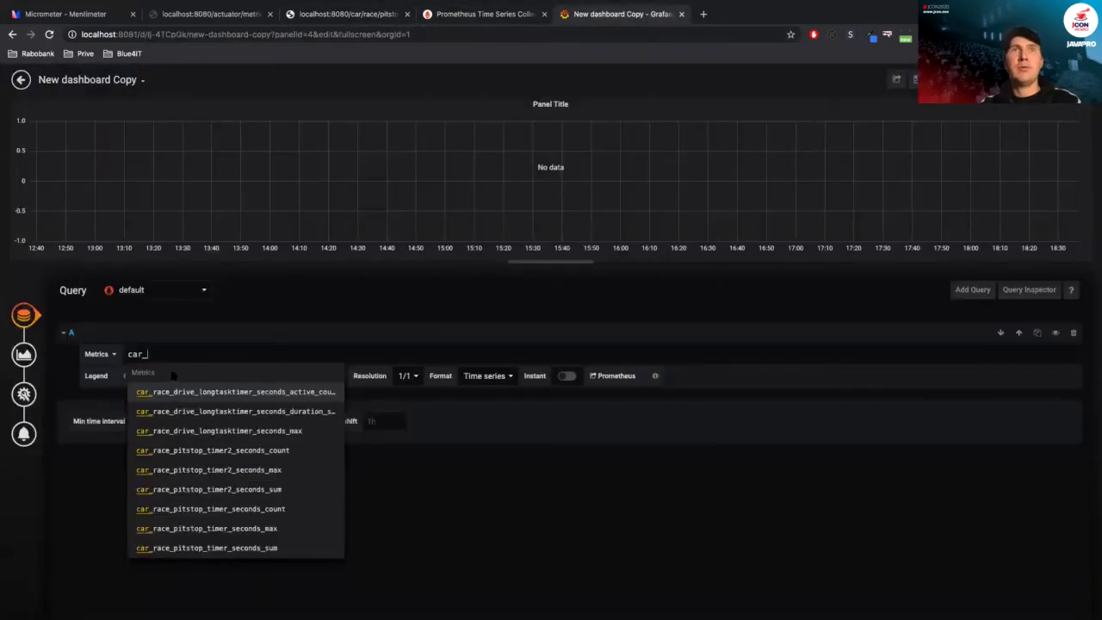
- Set the new panel's query metric to car_race_pitstop_timer_seconds_count
type("pi")
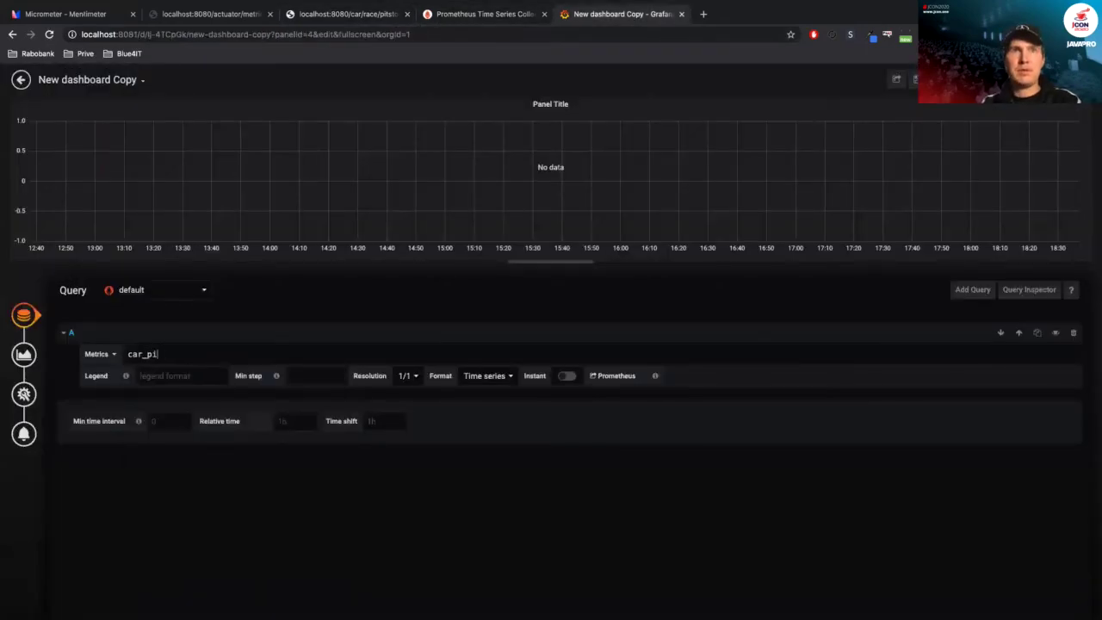
key("BackSpace")
key("BackSpace")
key("BackSpace")
type("pitstop")
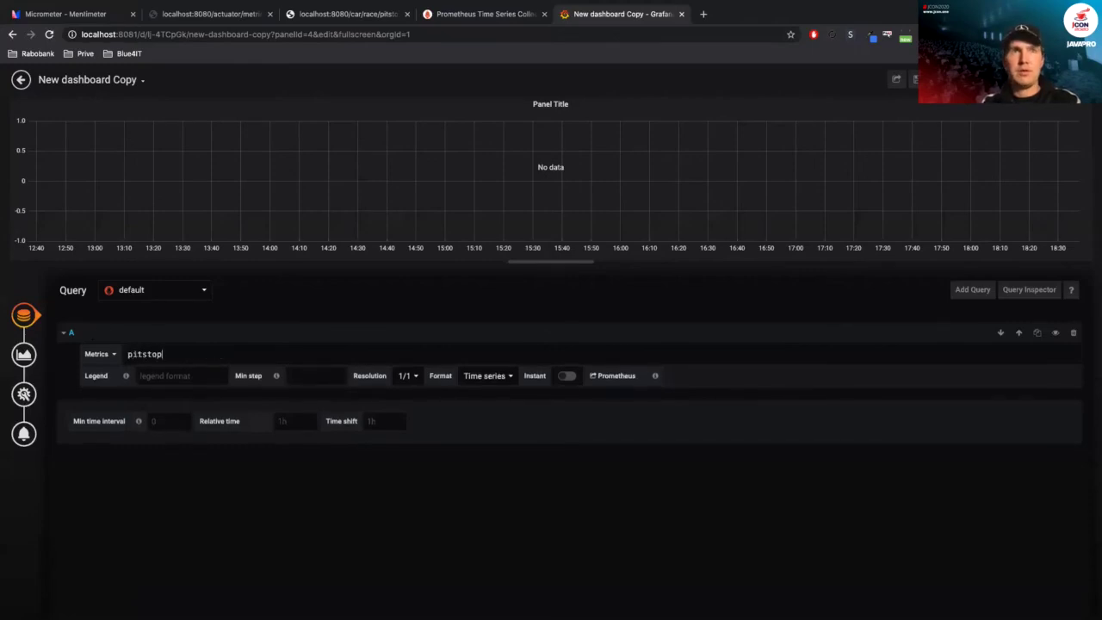
key("Down")
key("Down")
key("Down")
key("Down")
key("Down")
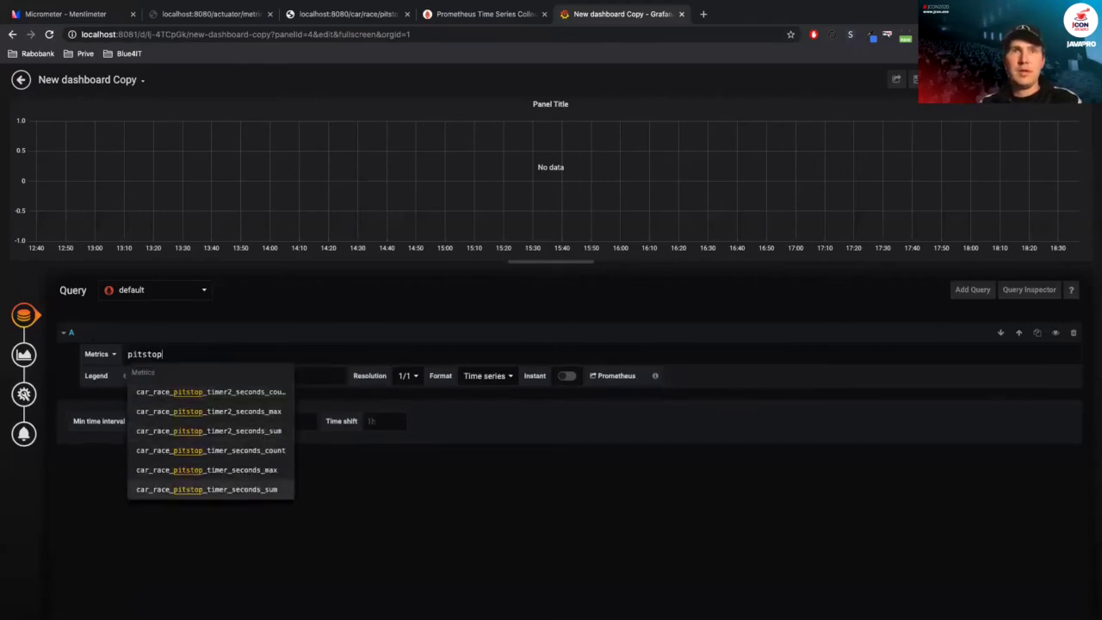
key("Up")
key("Up")
key("Return")
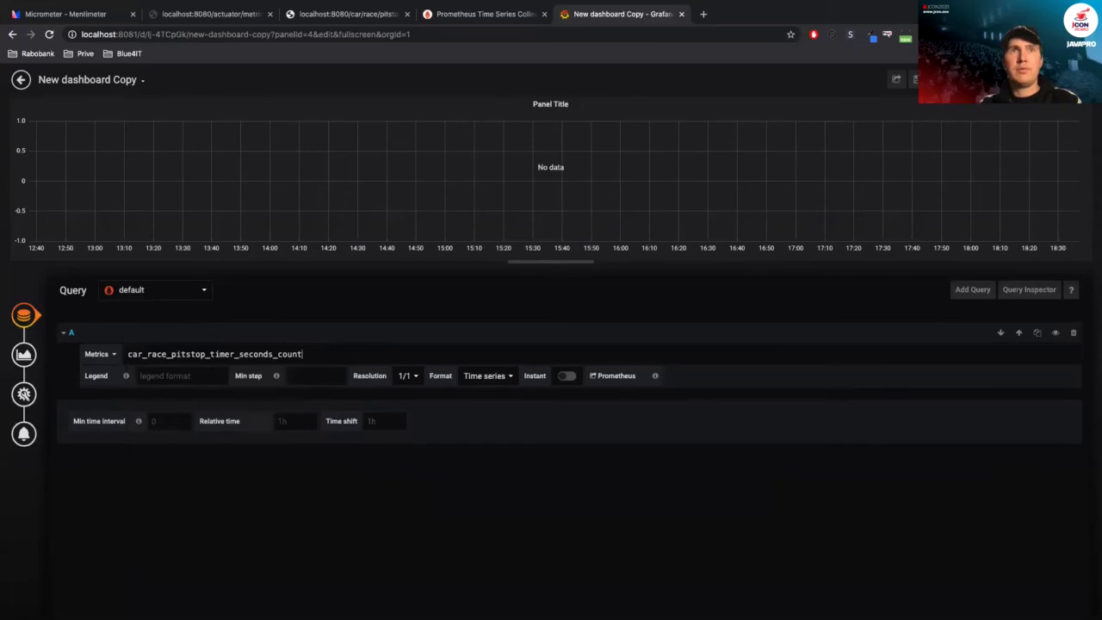
left_click(31, 360)
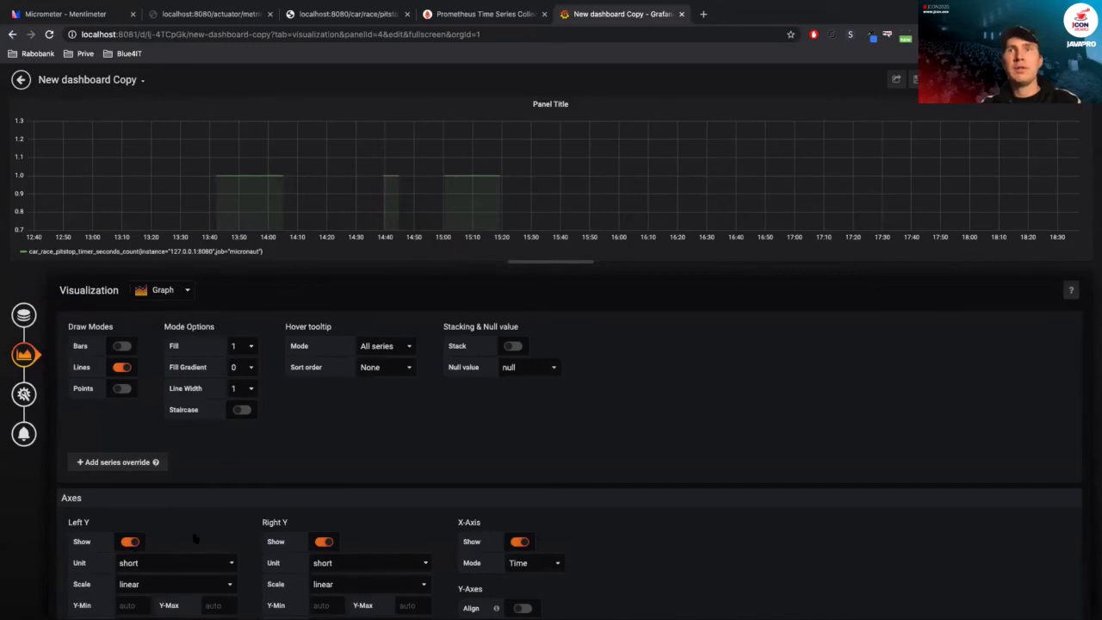
- Set X-axis mode to Series and settle on the Min value after trying Max and Count
left_click(533, 565)
left_click(527, 574)
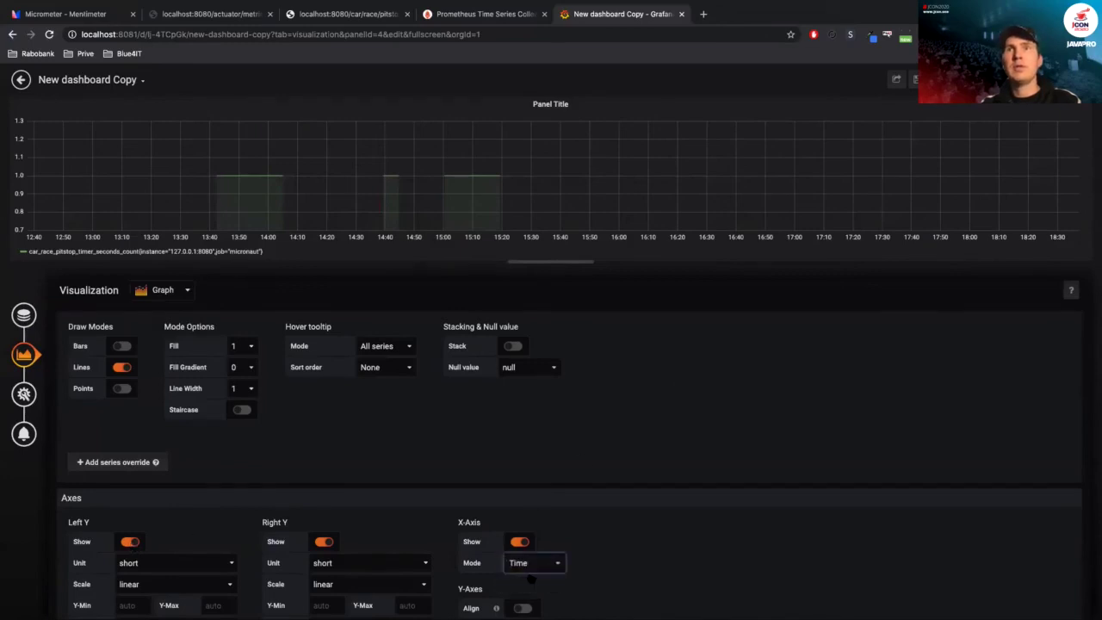
scroll(435, 463, "down", 1)
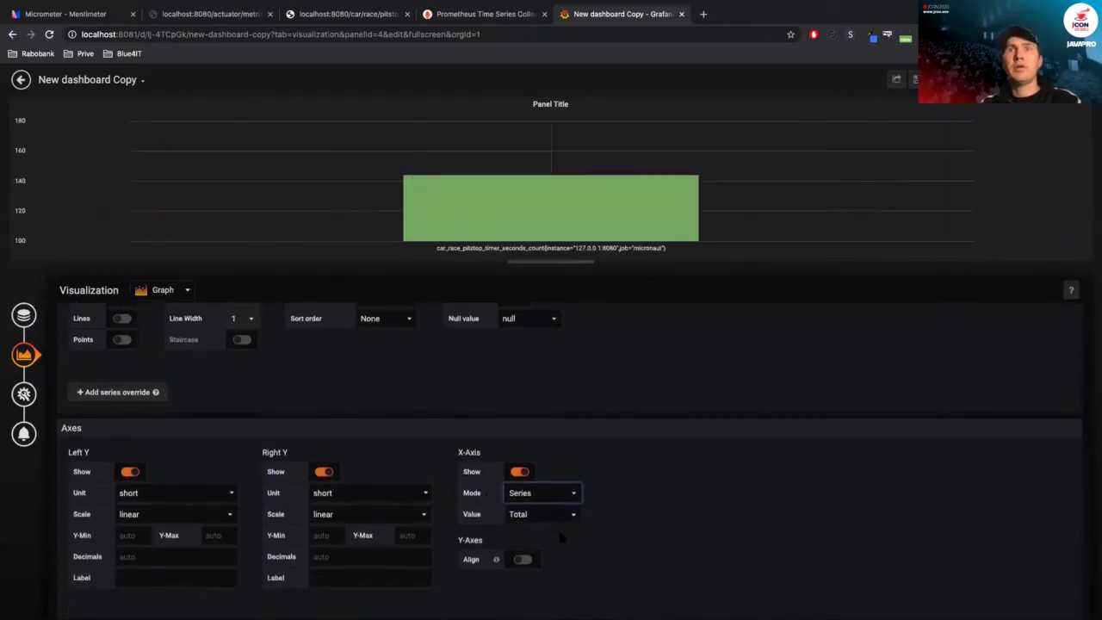
left_click(549, 514)
left_click(542, 547)
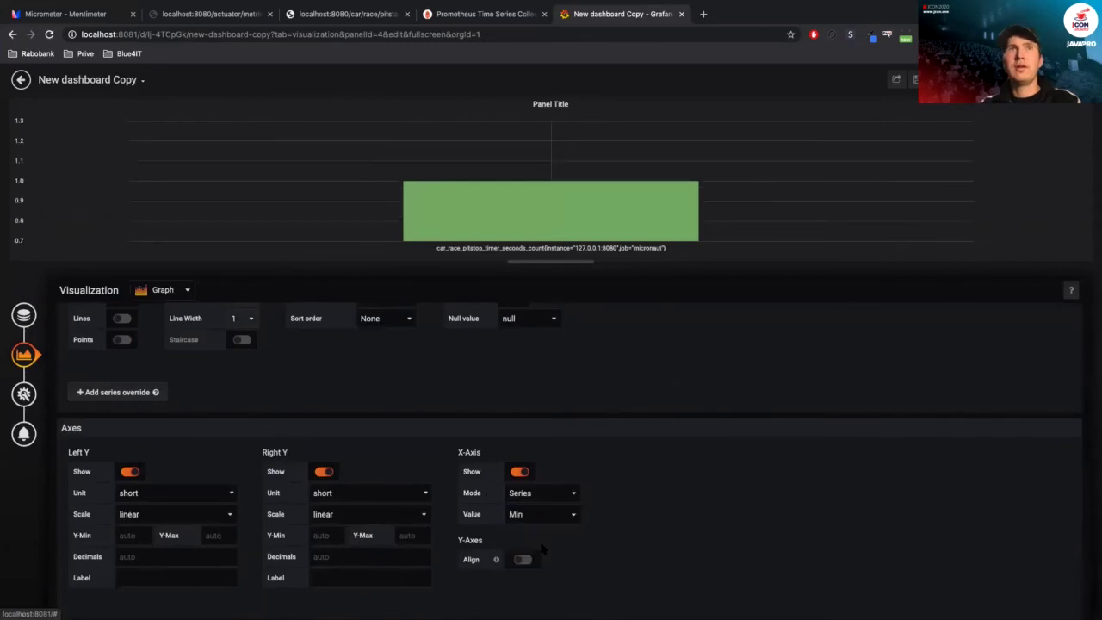
left_click(518, 514)
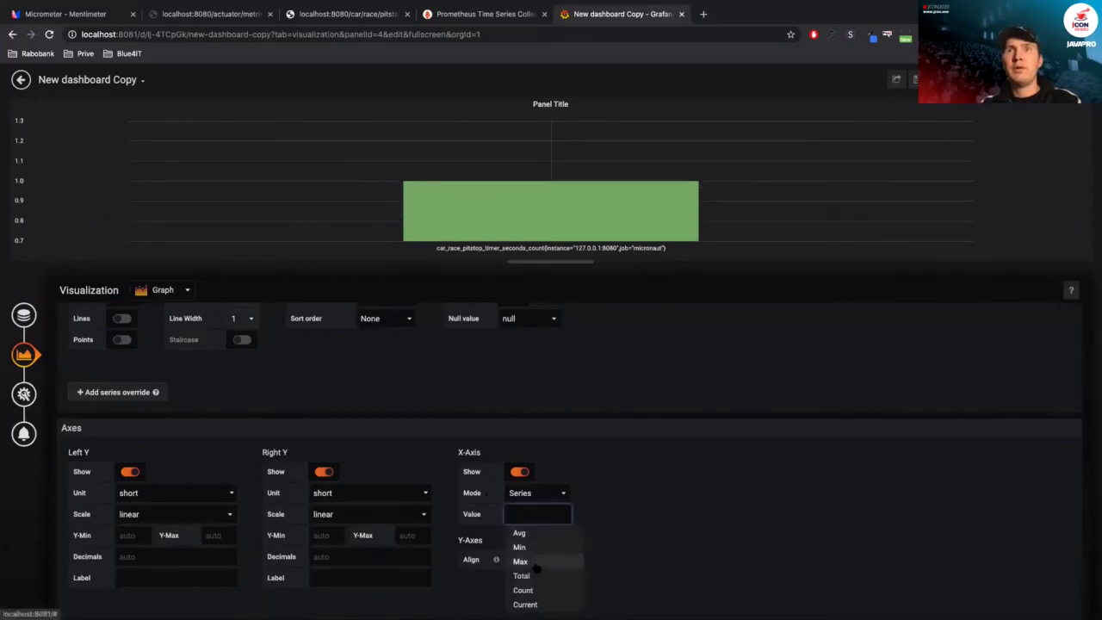
left_click(521, 557)
left_click(541, 514)
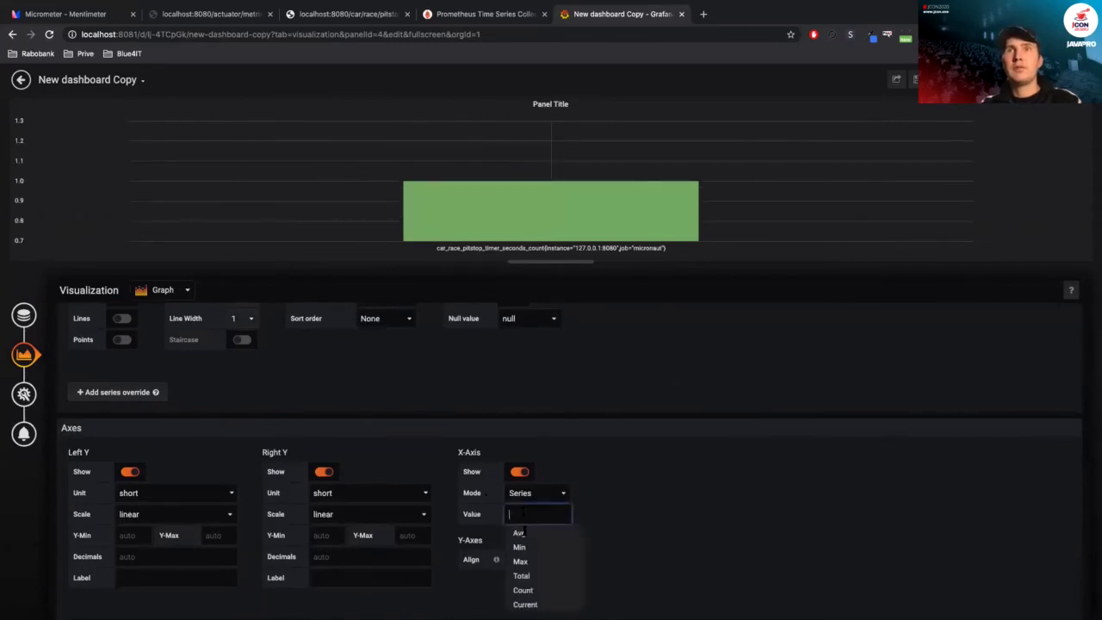
left_click(531, 590)
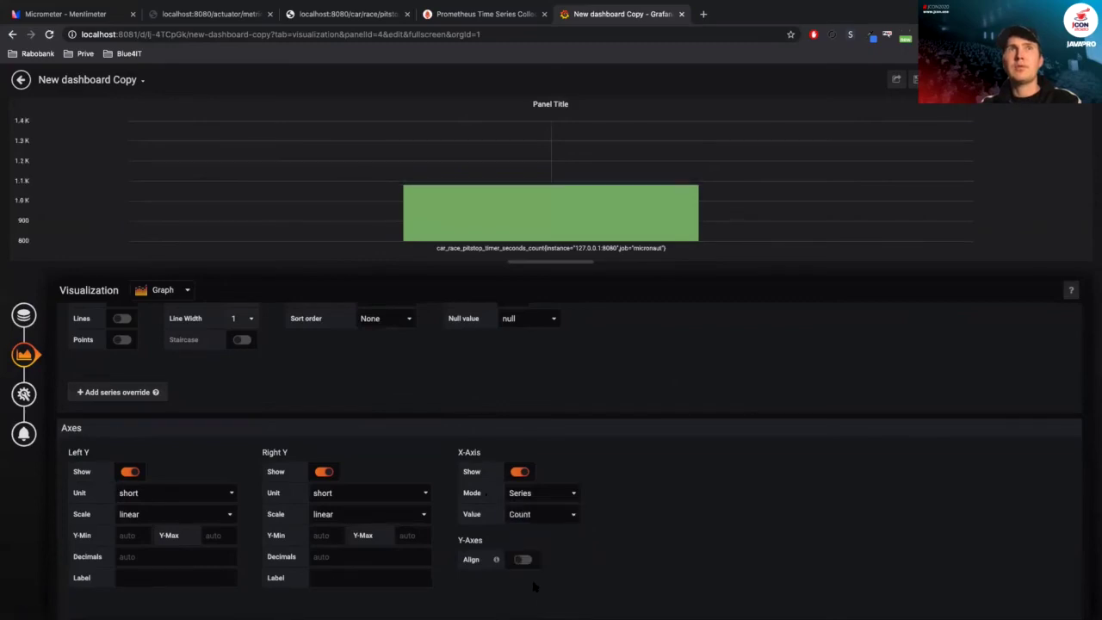
left_click(535, 515)
left_click(526, 551)
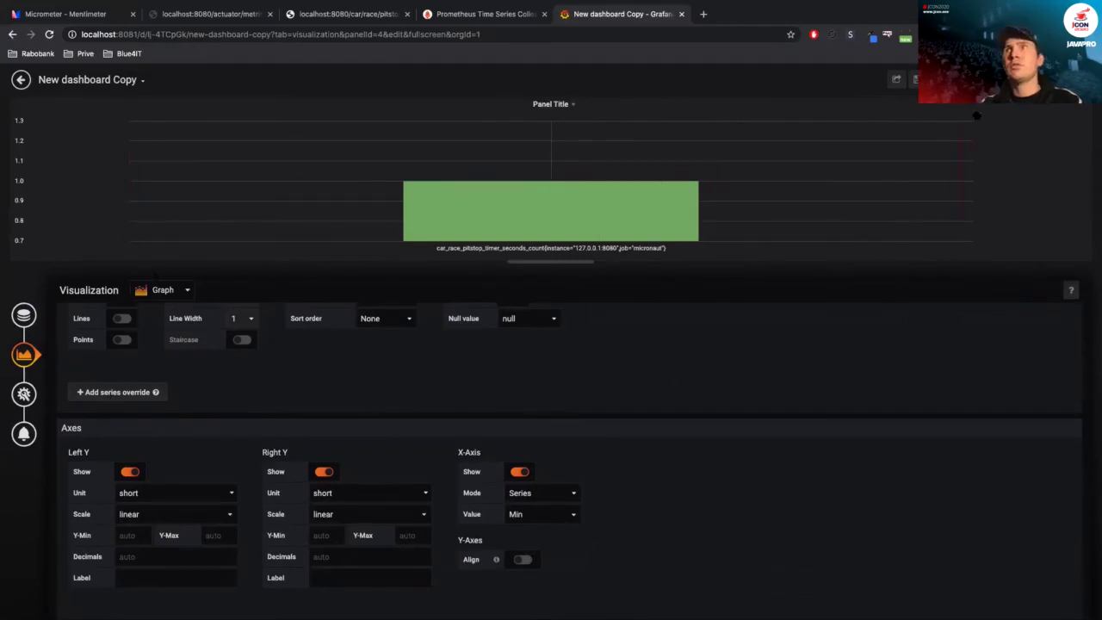
- Save the dashboard and return to the dashboard view
left_click(914, 79)
left_click(520, 221)
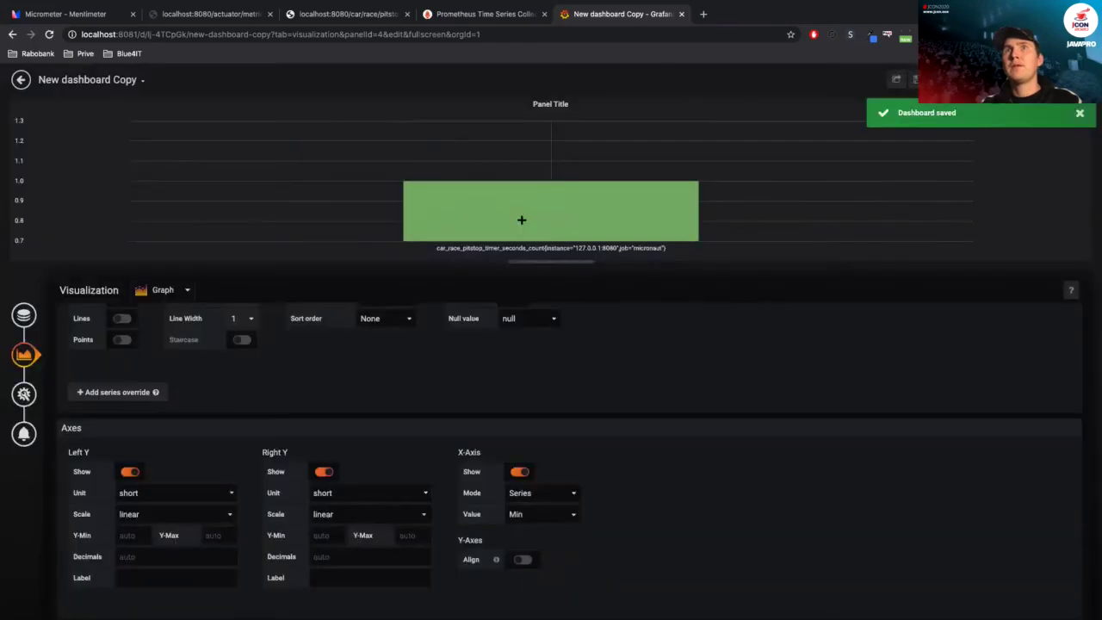
left_click(1080, 113)
left_click(20, 79)
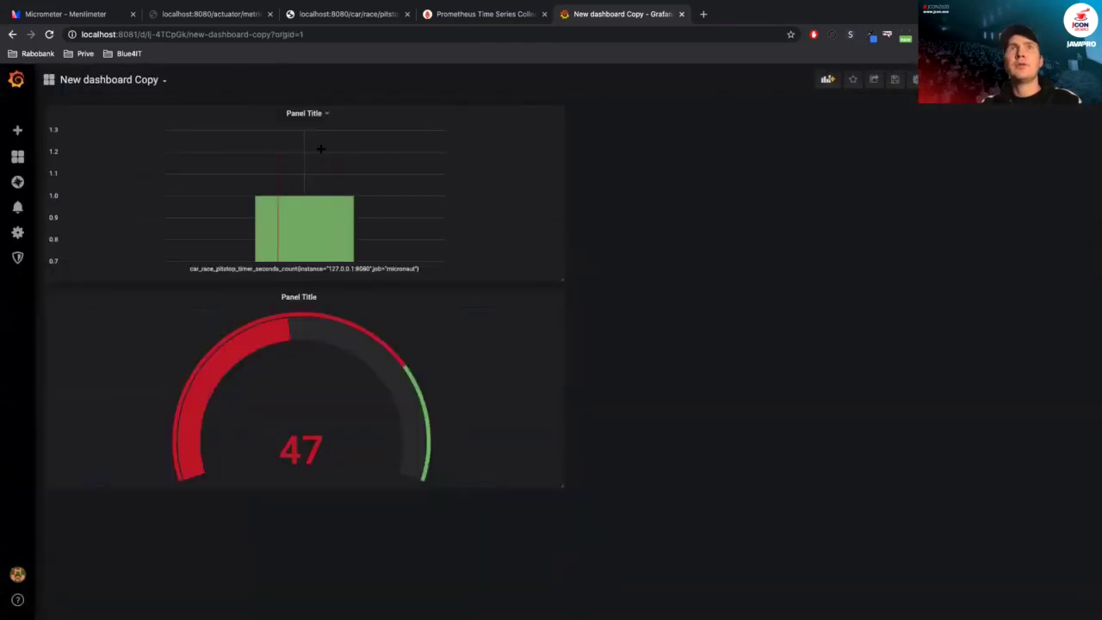
- Retitle the graph panel 'pitstop count' in its General settings
left_click(304, 113)
left_click(328, 114)
left_click(297, 148)
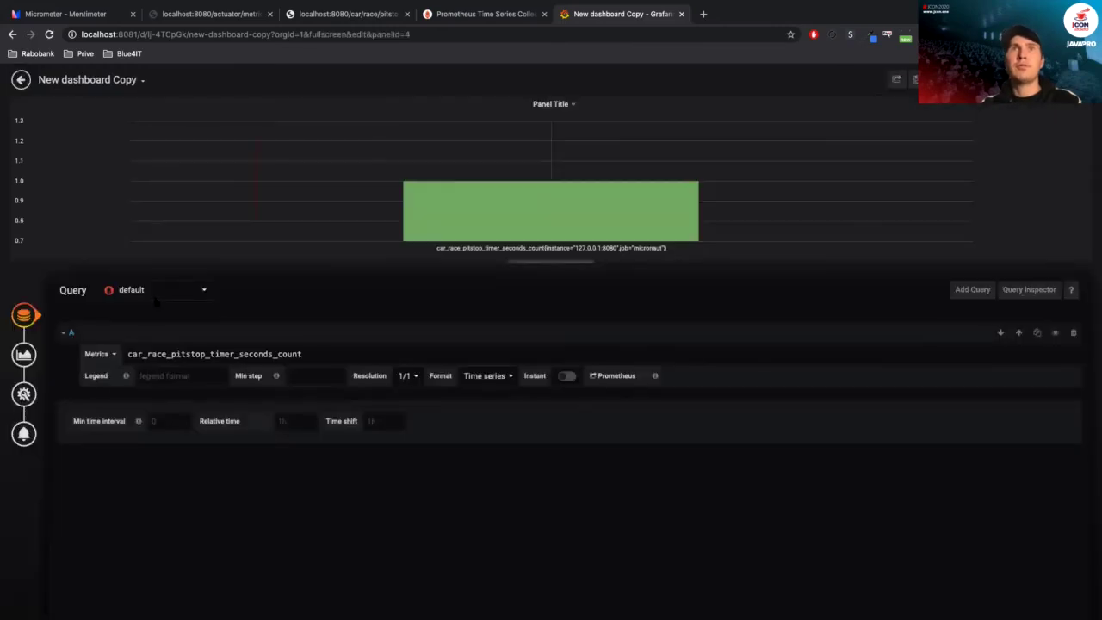
left_click(23, 354)
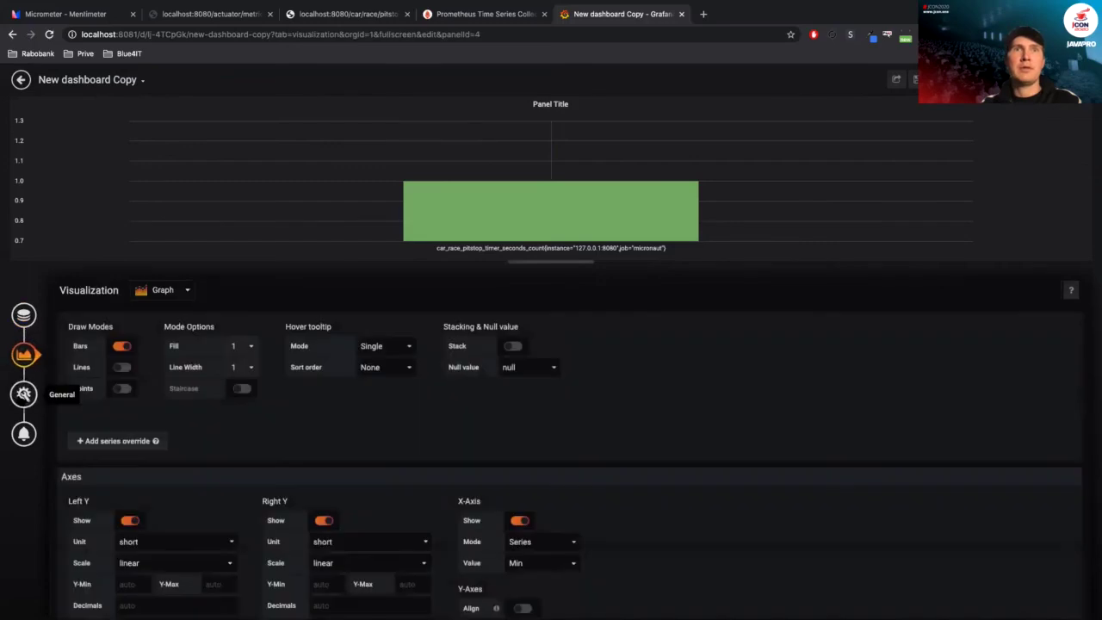
left_click(23, 393)
key("BackSpace")
type("pitstop count")
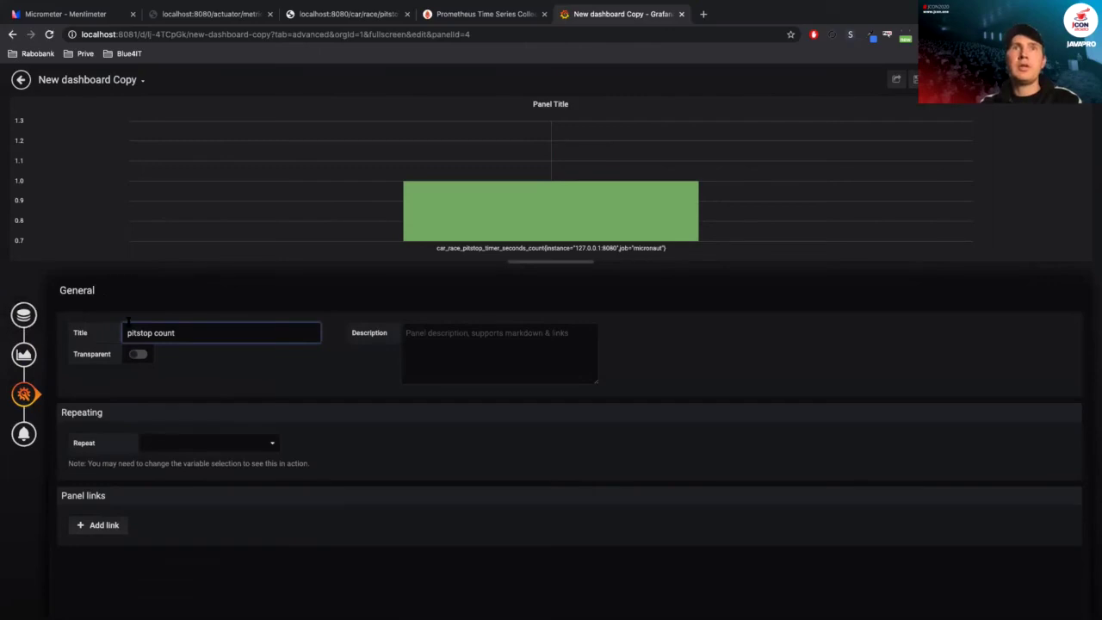
left_click(189, 299)
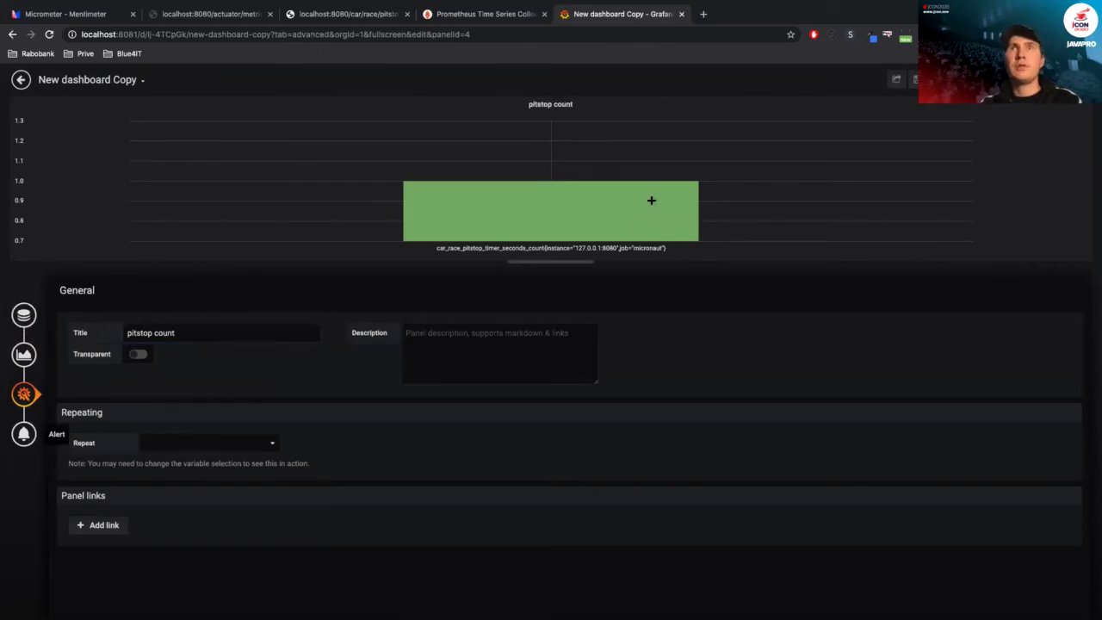
- Save the dashboard and return to the dashboard view
left_click(896, 79)
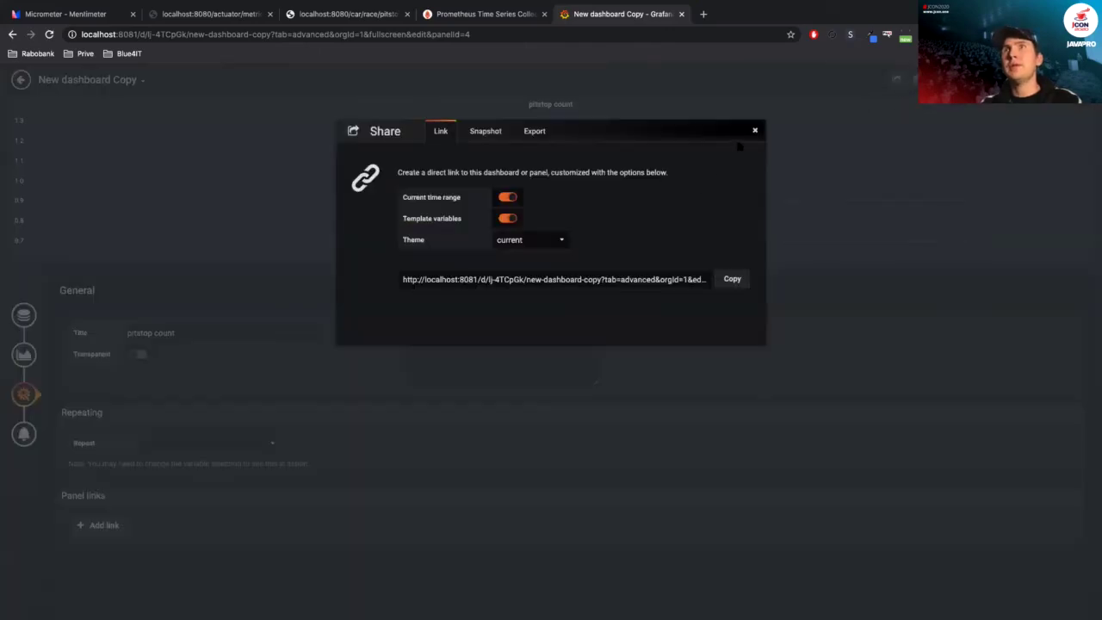
left_click(755, 130)
left_click(913, 80)
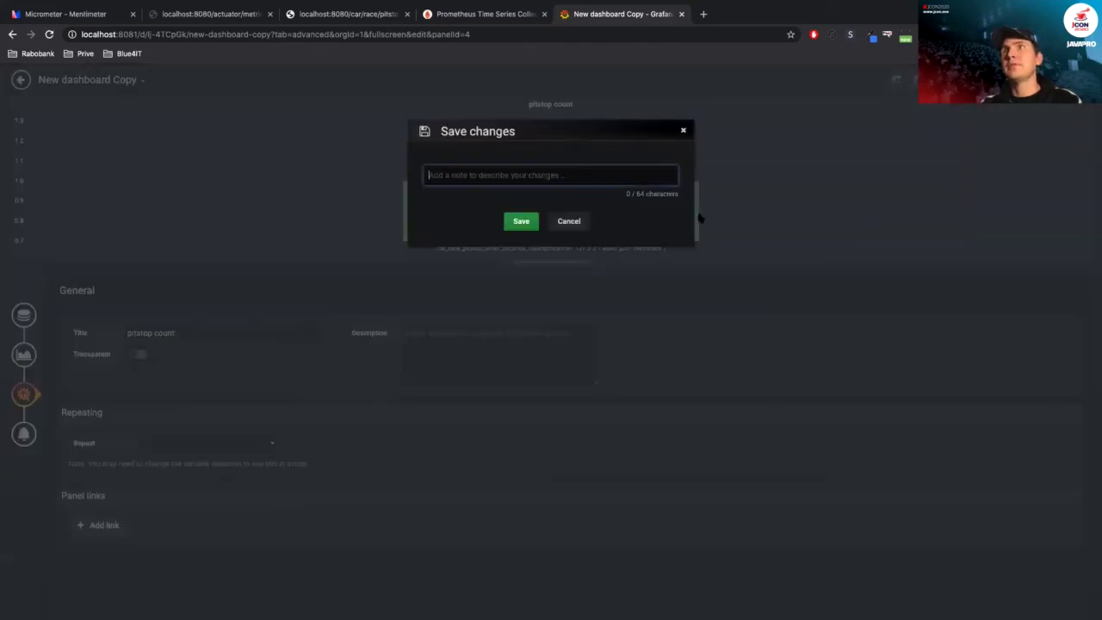
left_click(520, 222)
left_click(21, 80)
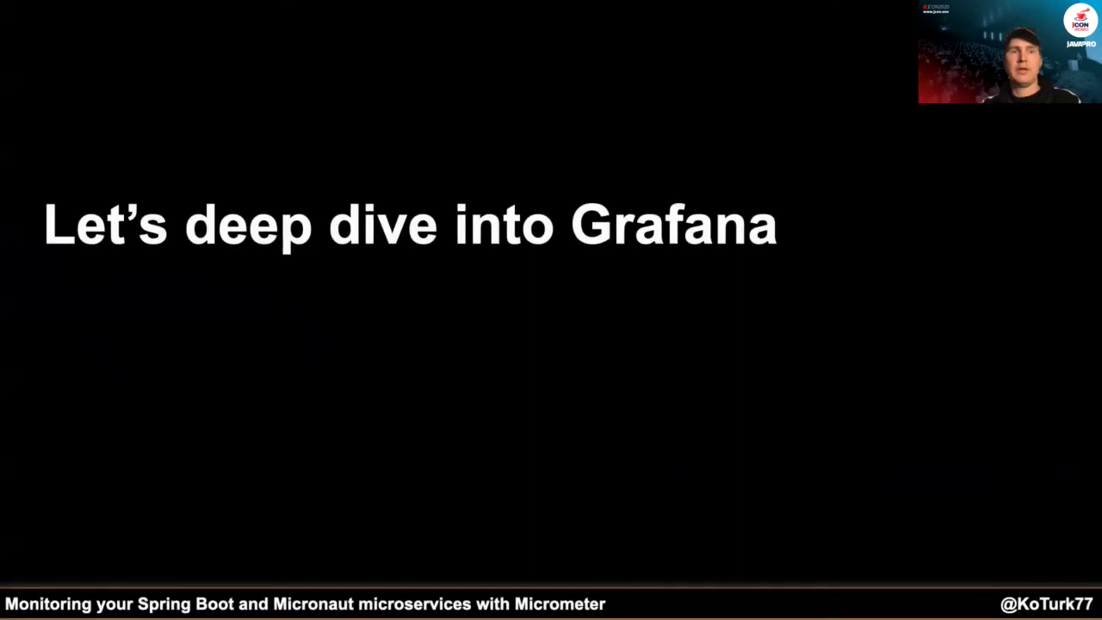
- Advance three slides, past Long Task Timer and Timer (count), to the Timer (max) slide
key("Right")
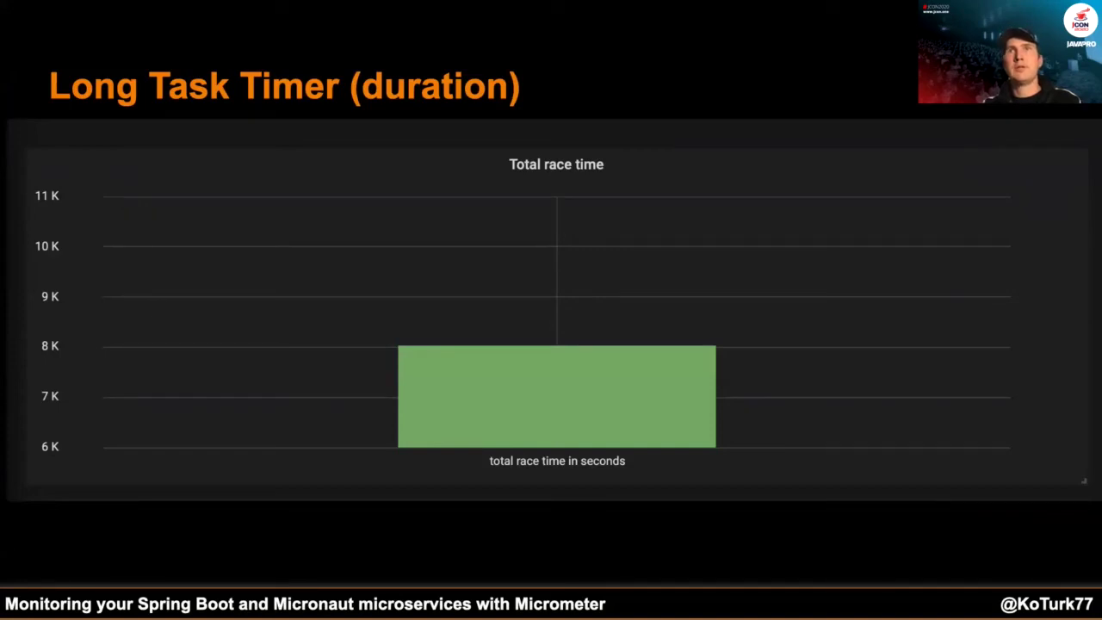
key("Right")
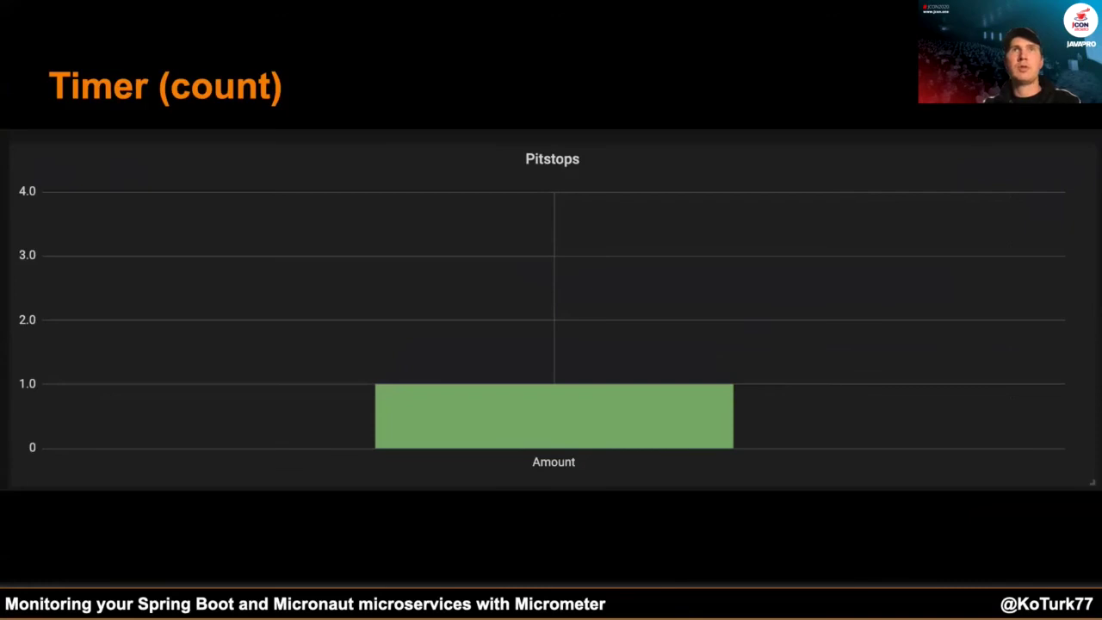
key("Right")
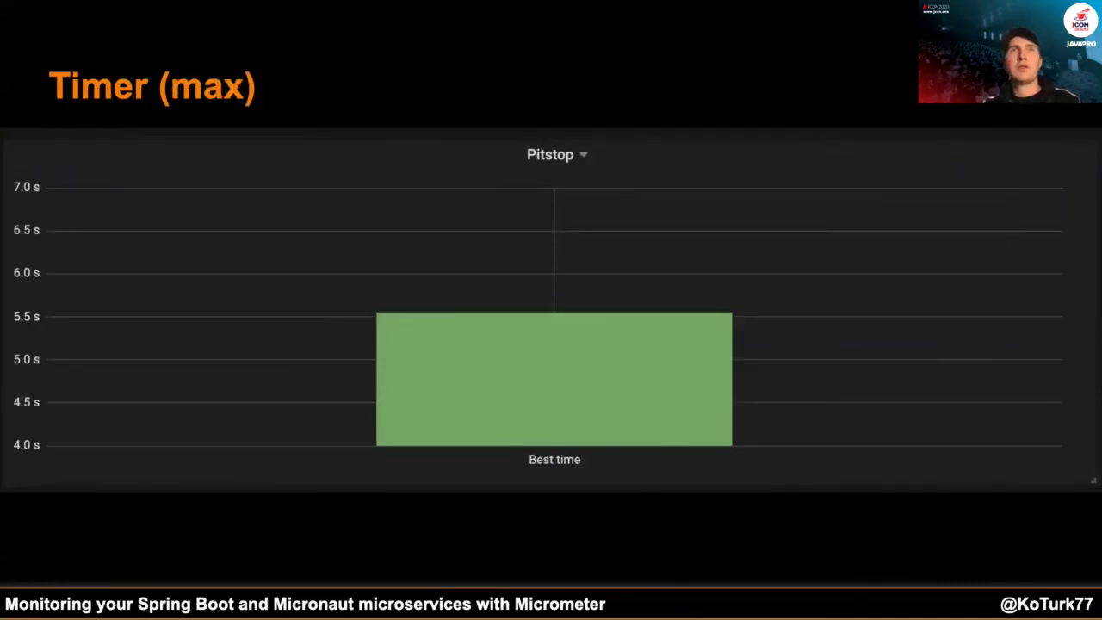